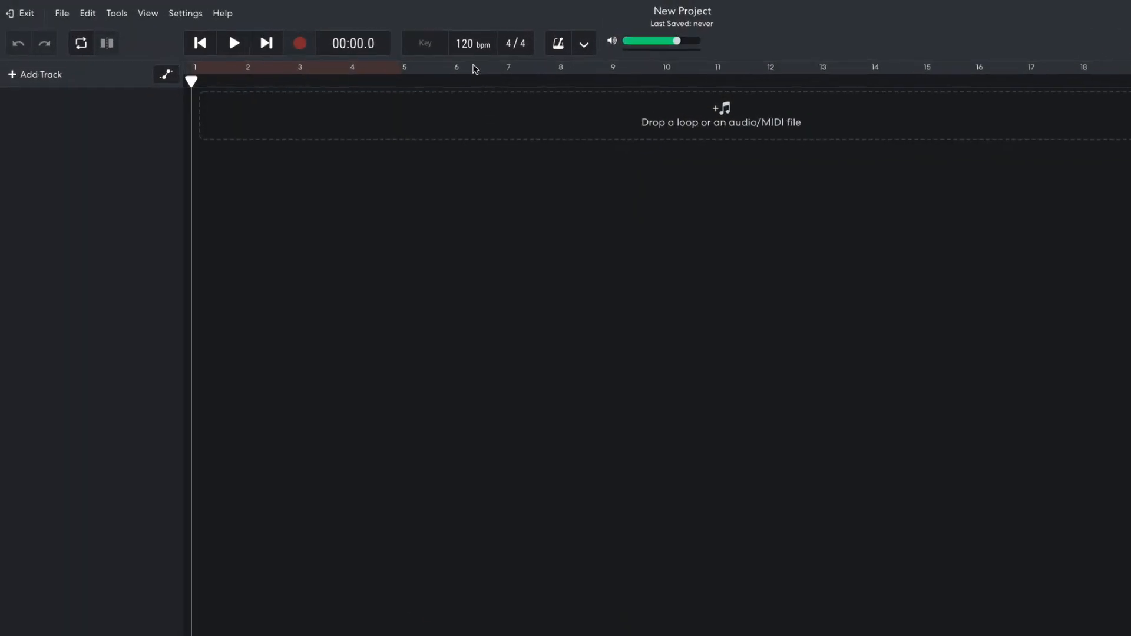
- Set the project tempo to 105 bpm and the key to F major
click(419, 40)
text(105)
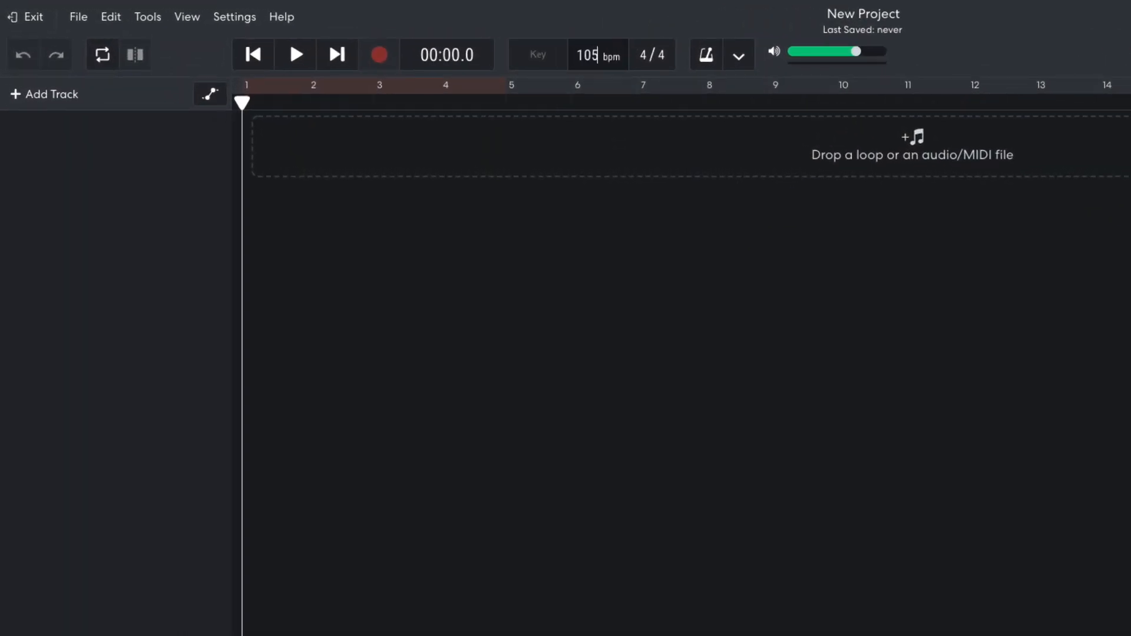
click(546, 65)
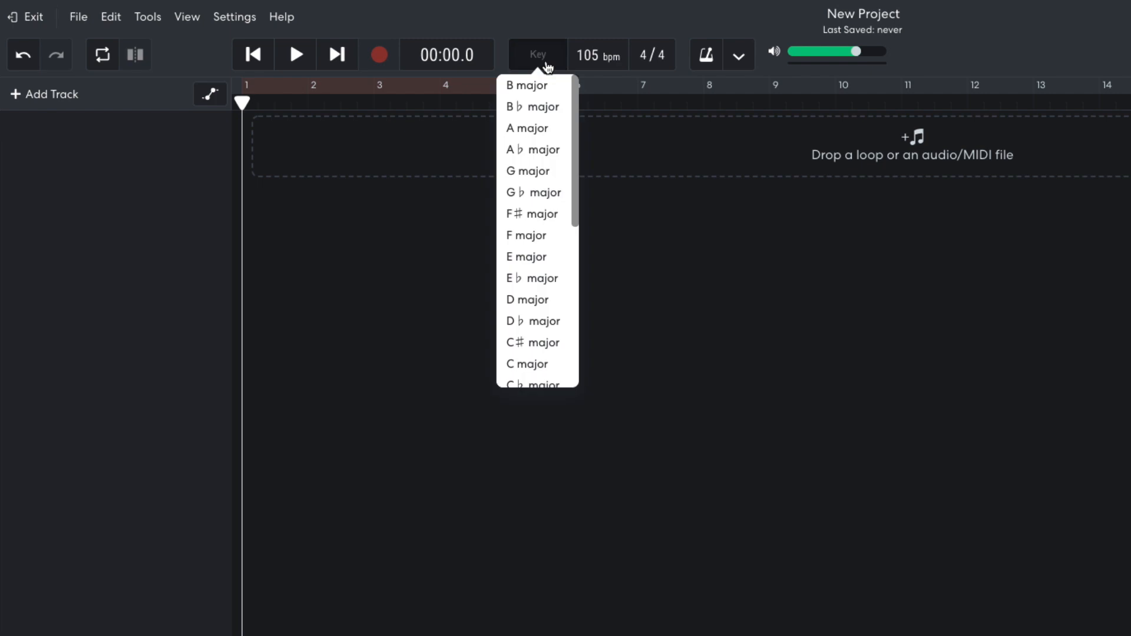
click(553, 236)
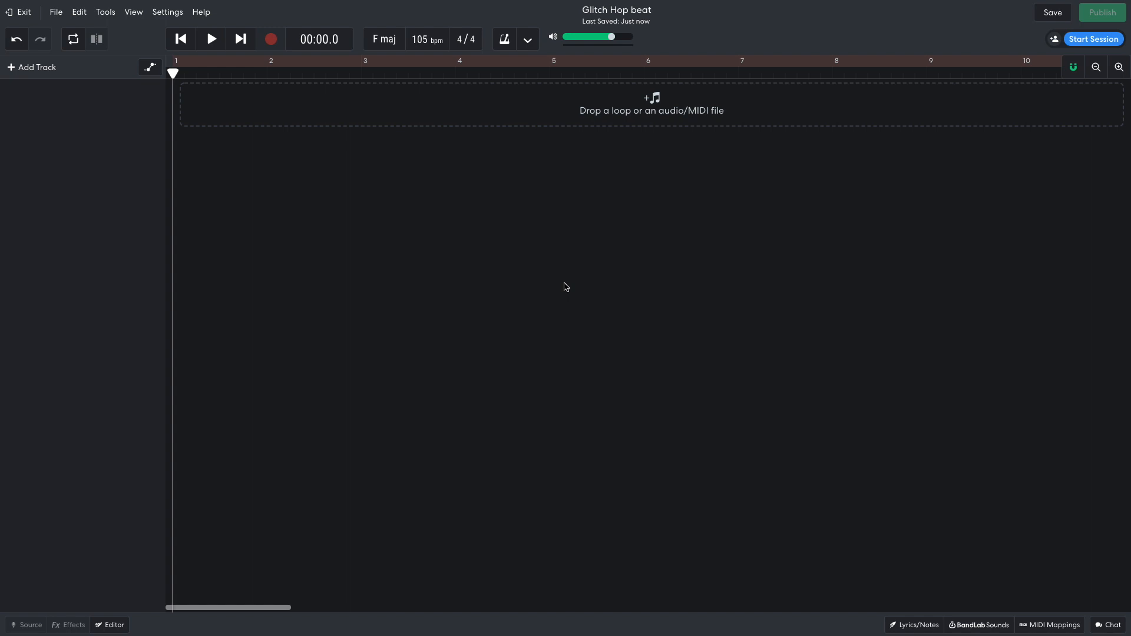
- Search the BandLab Sounds library for "glitch hop" and open the Glitch Hop pack
click(973, 626)
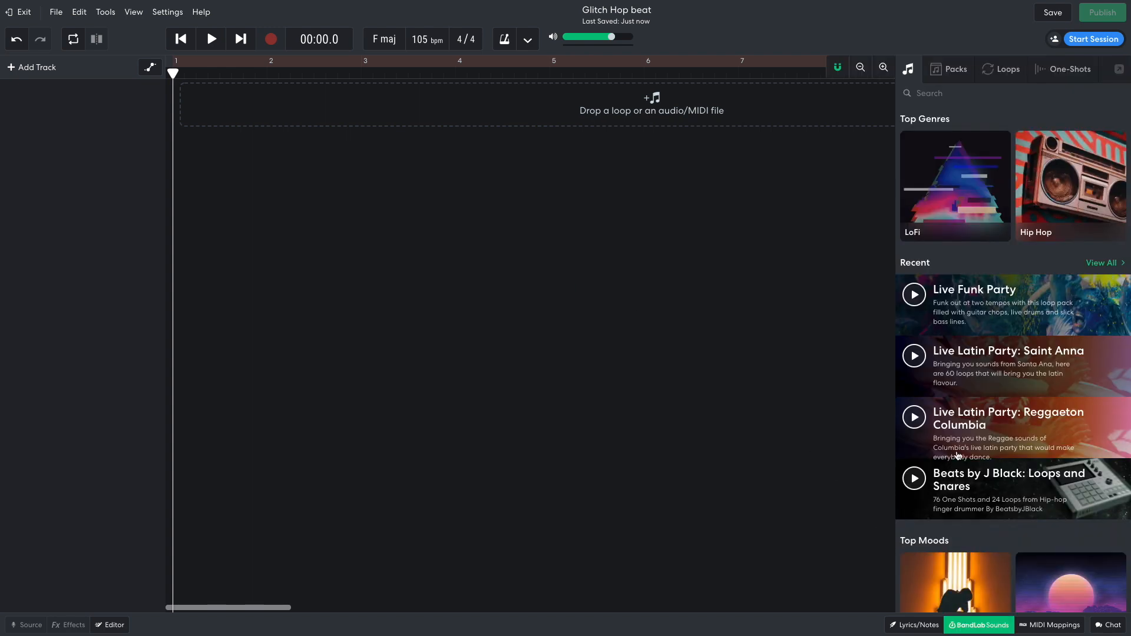
click(904, 131)
text(glitch hop)
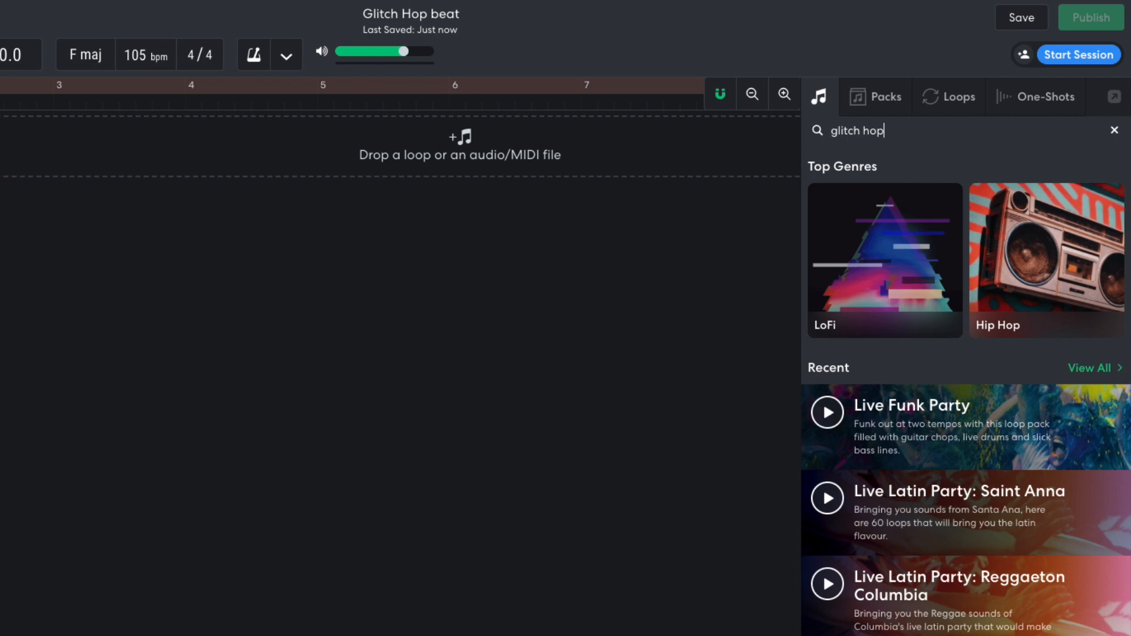
key(Return)
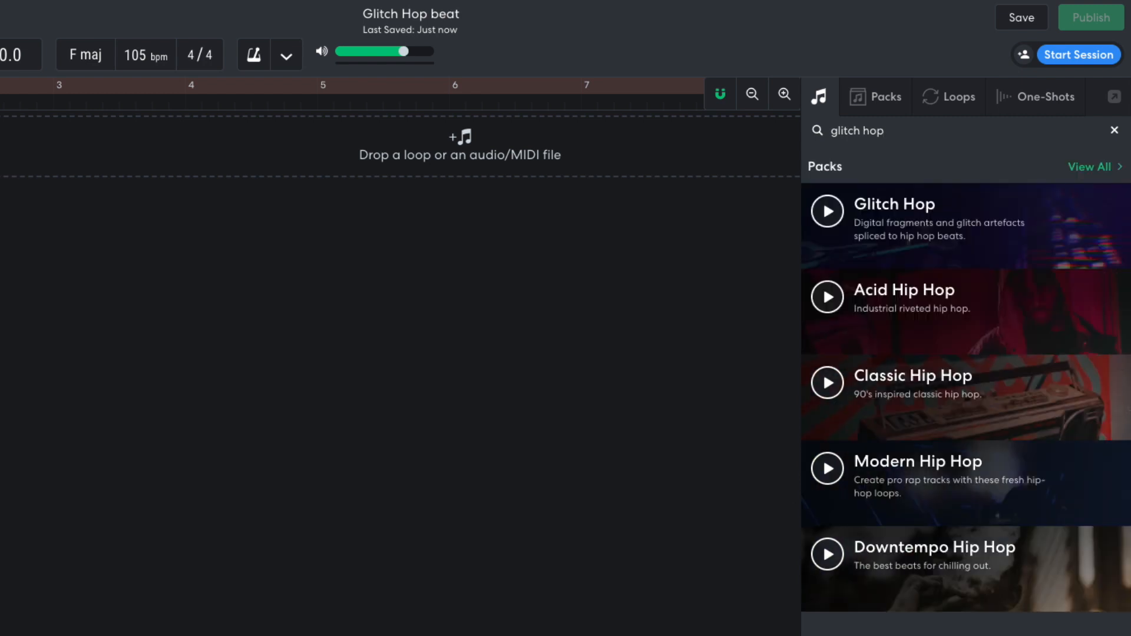
click(925, 216)
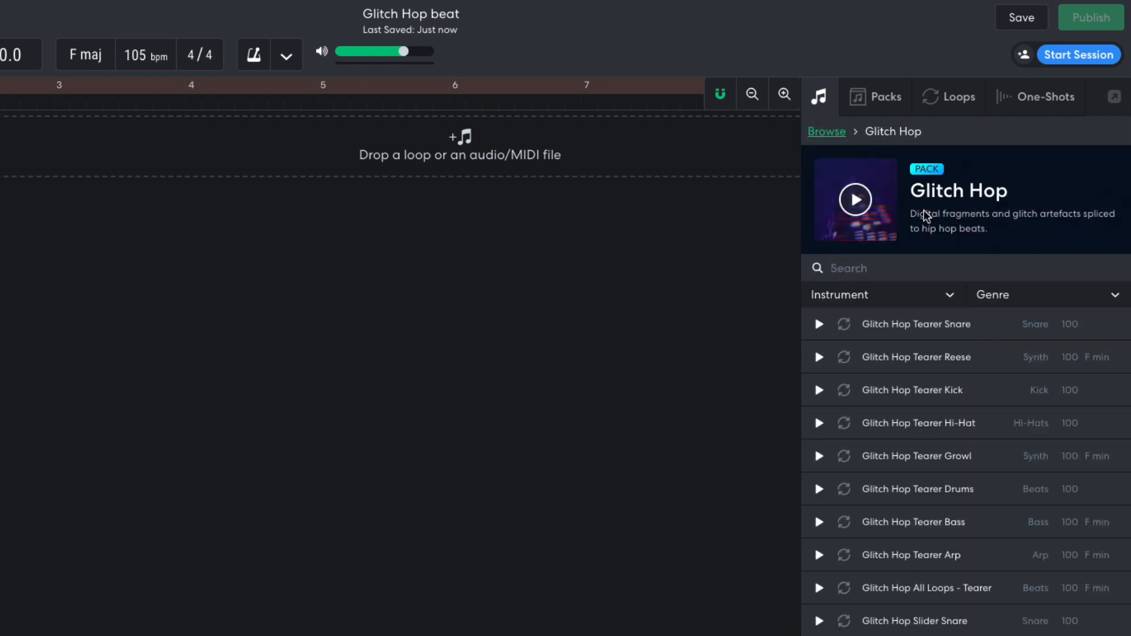
- Add the Glitch Hop Outer Shaker loop to a new track at bar 1 and play it back
scroll(933, 594, down, 3)
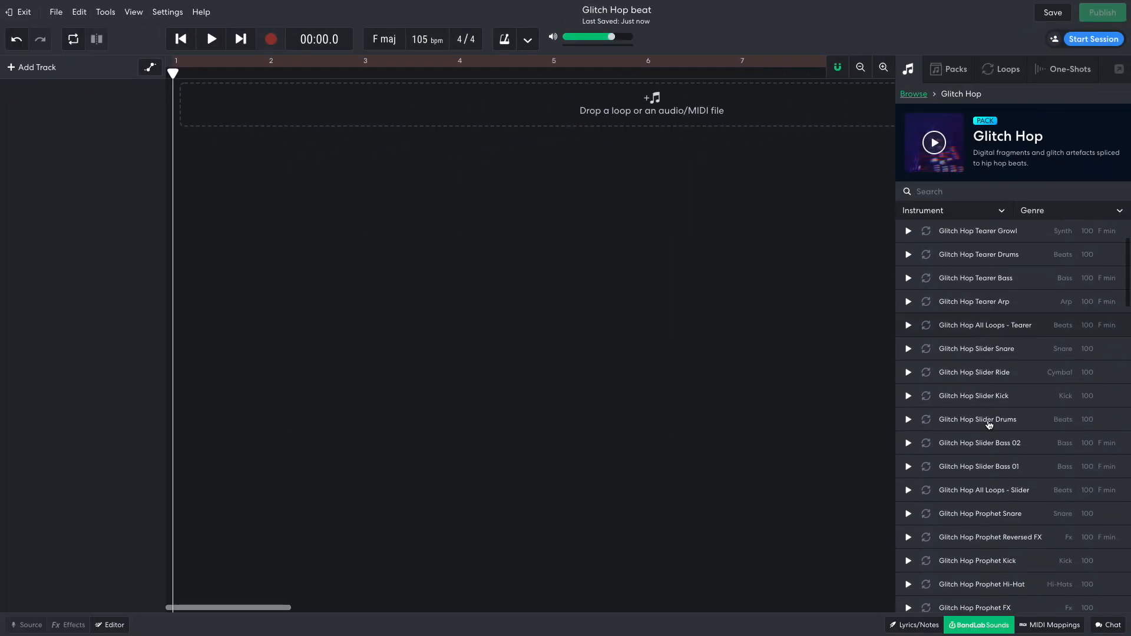
scroll(989, 425, down, 10)
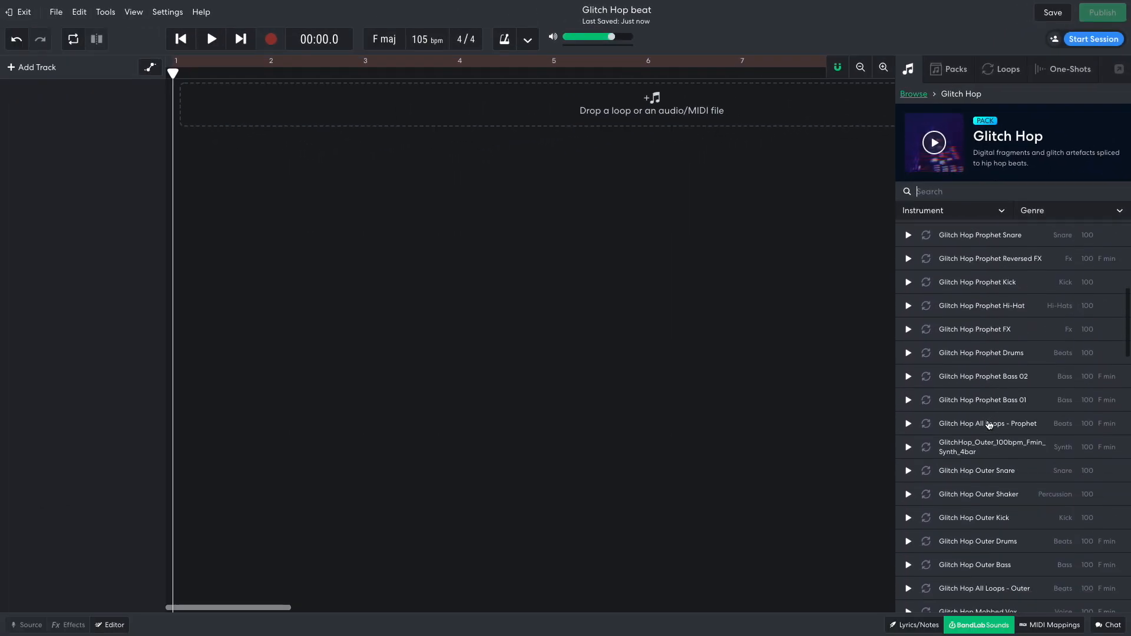
drag(975, 492, 218, 101)
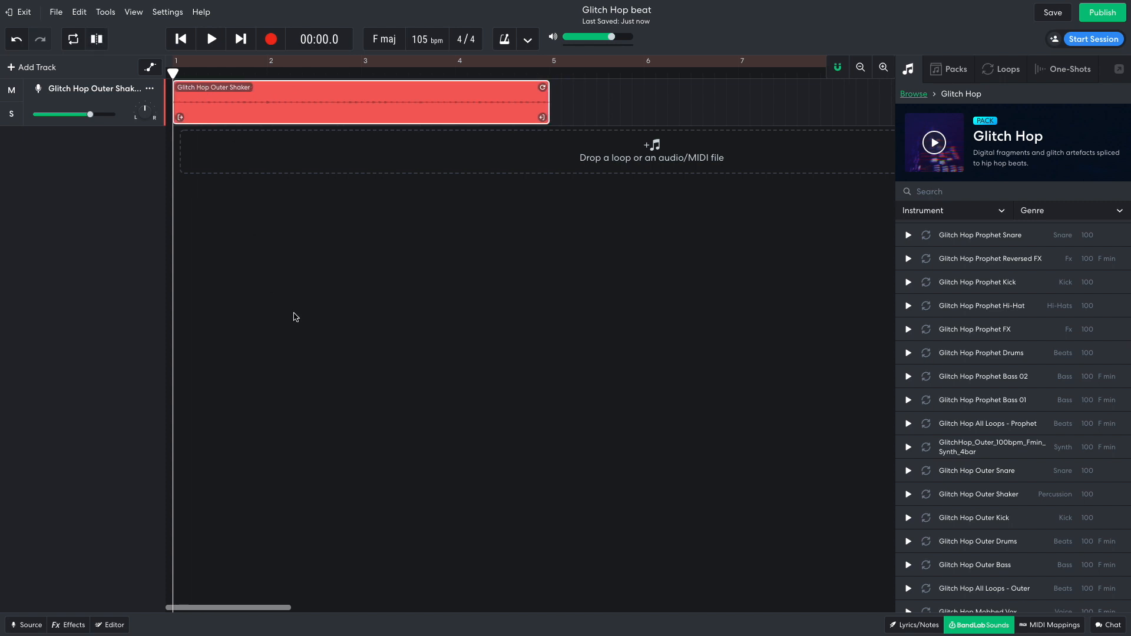
key(space)
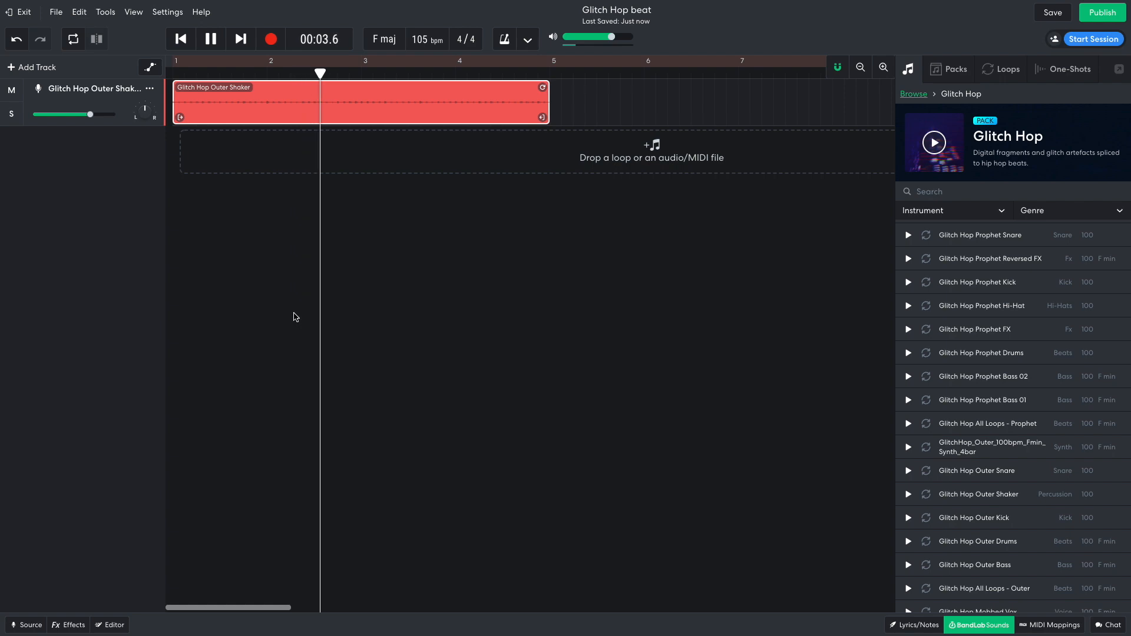
key(space)
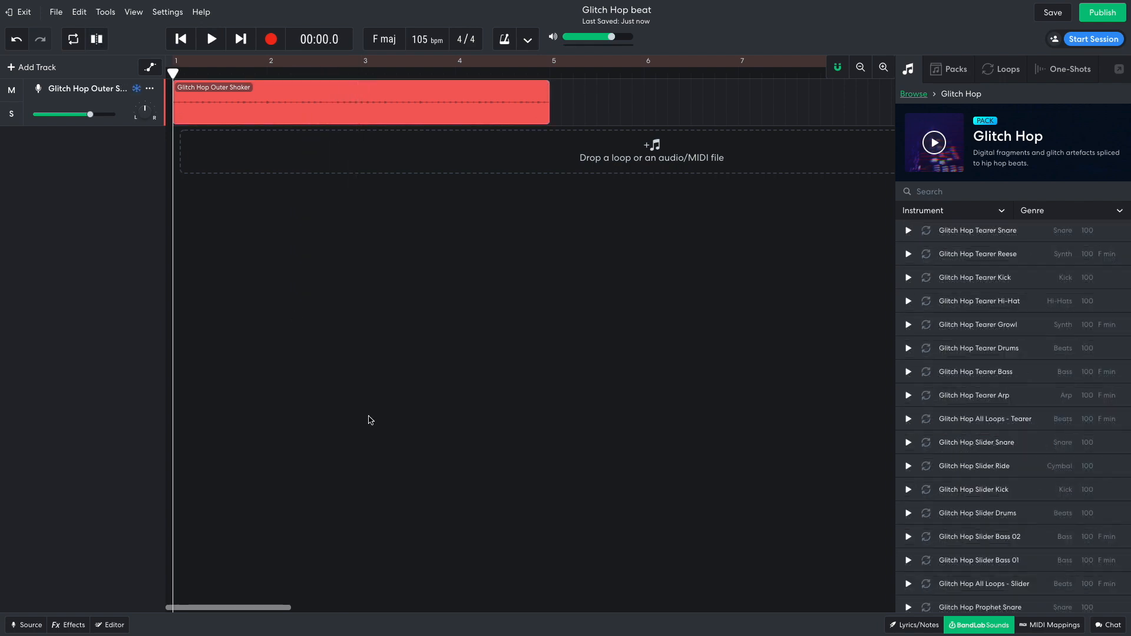
- Add a Sampler track with the Glitch Hop Slider Kick sample on pad 1, trimmed to its first hit
click(24, 68)
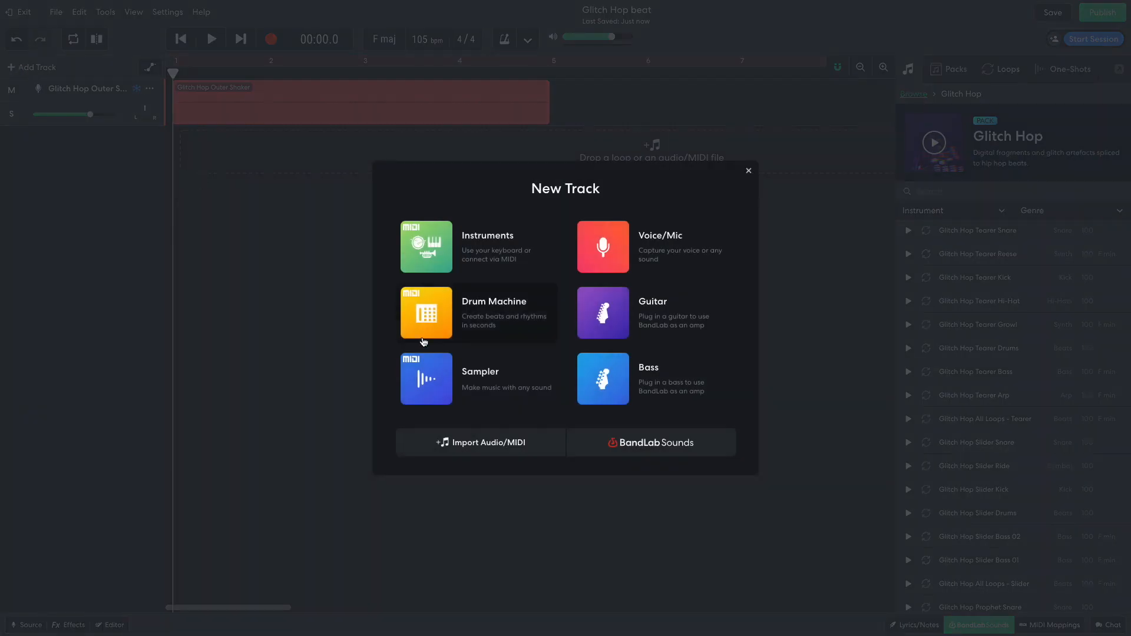
click(423, 373)
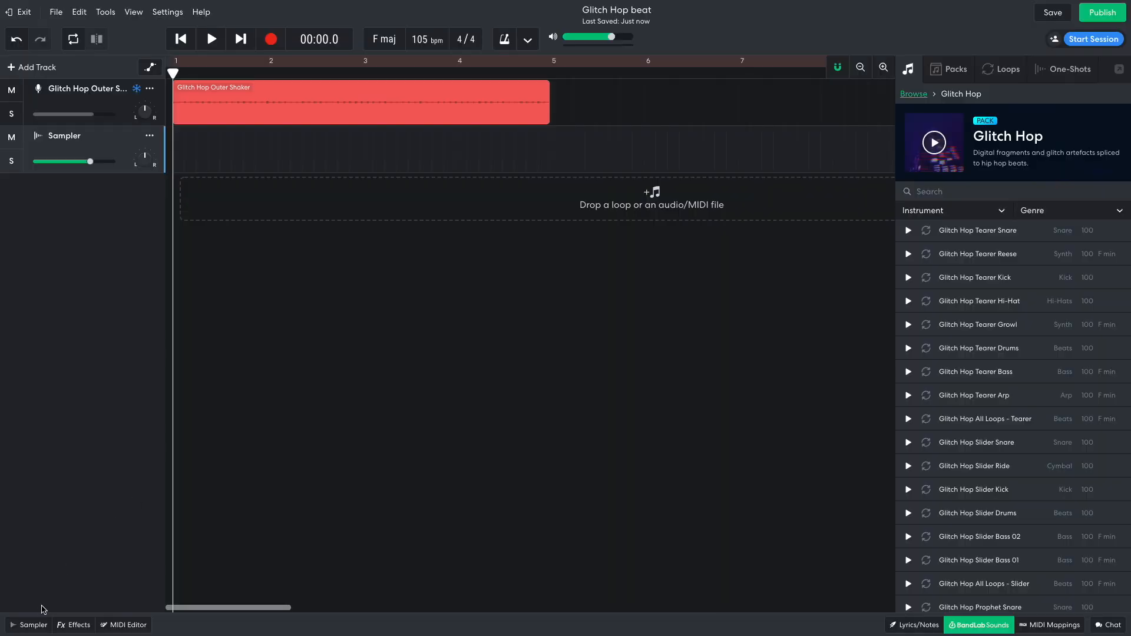
click(34, 627)
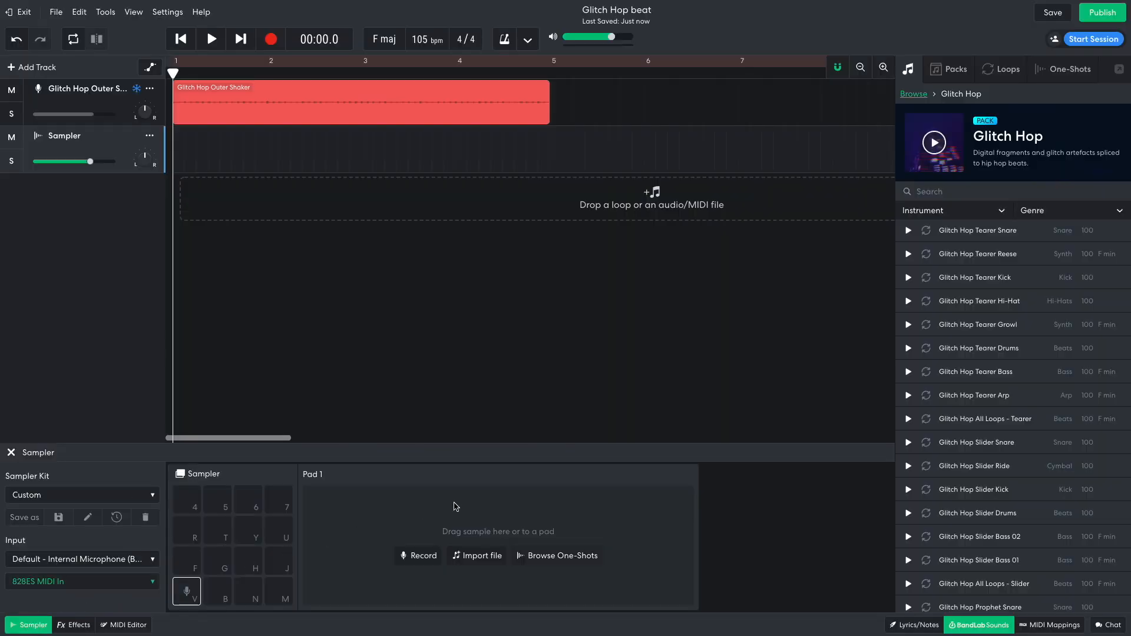
drag(954, 488, 182, 589)
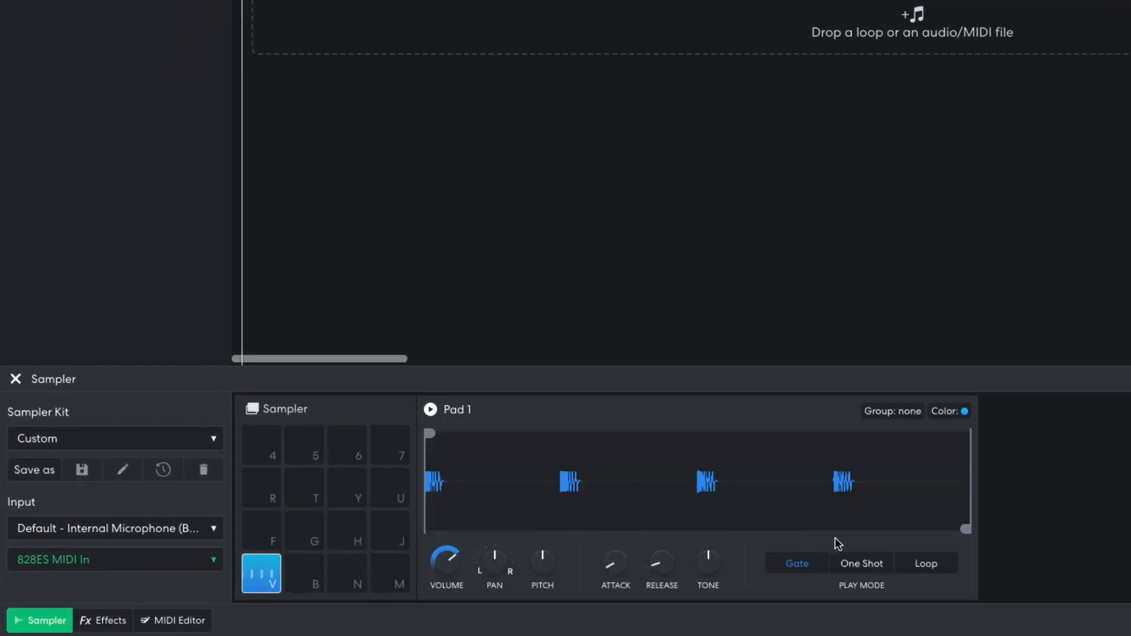
drag(958, 528, 543, 529)
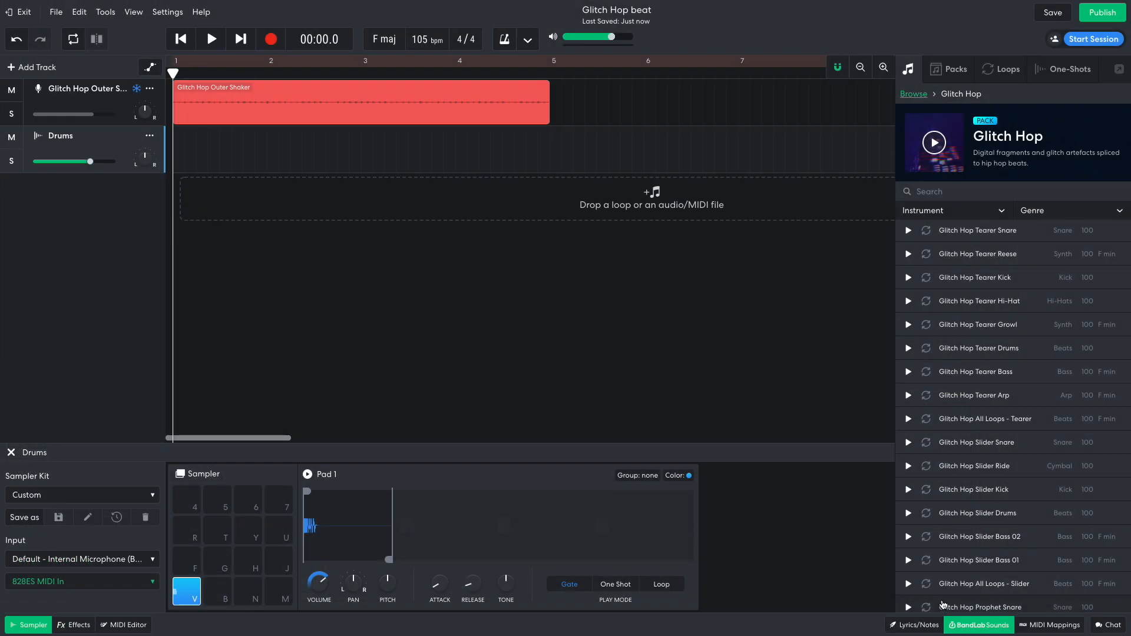
- Load Glitch Hop Prophet Snare onto pad 2, trim it to its first hit and audition it
drag(944, 605, 213, 590)
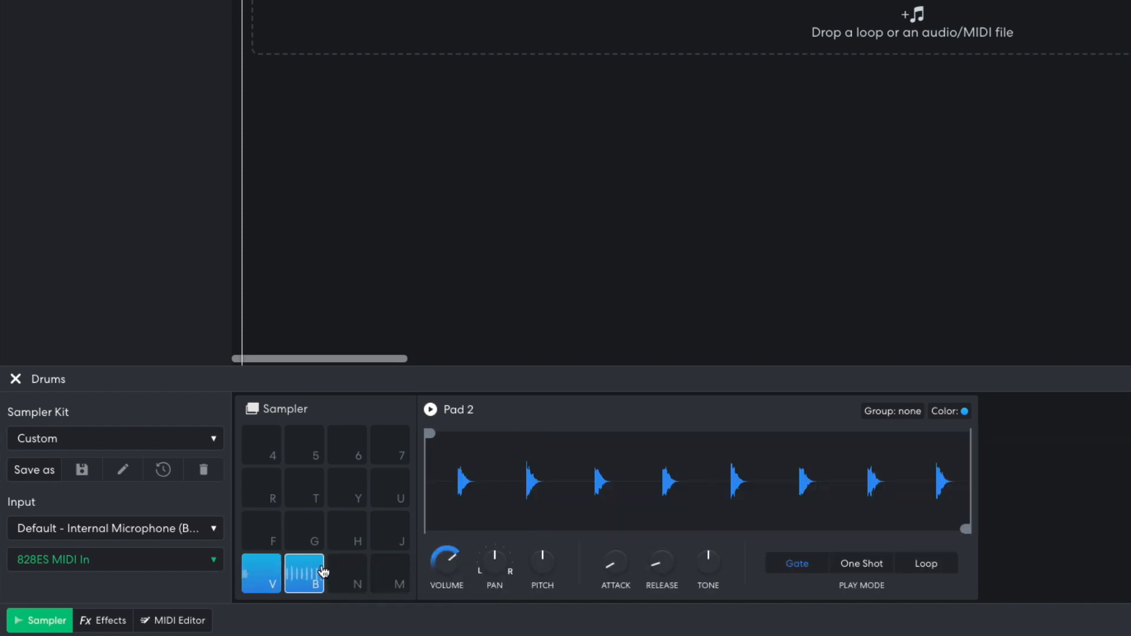
drag(430, 434, 466, 435)
drag(960, 525, 519, 527)
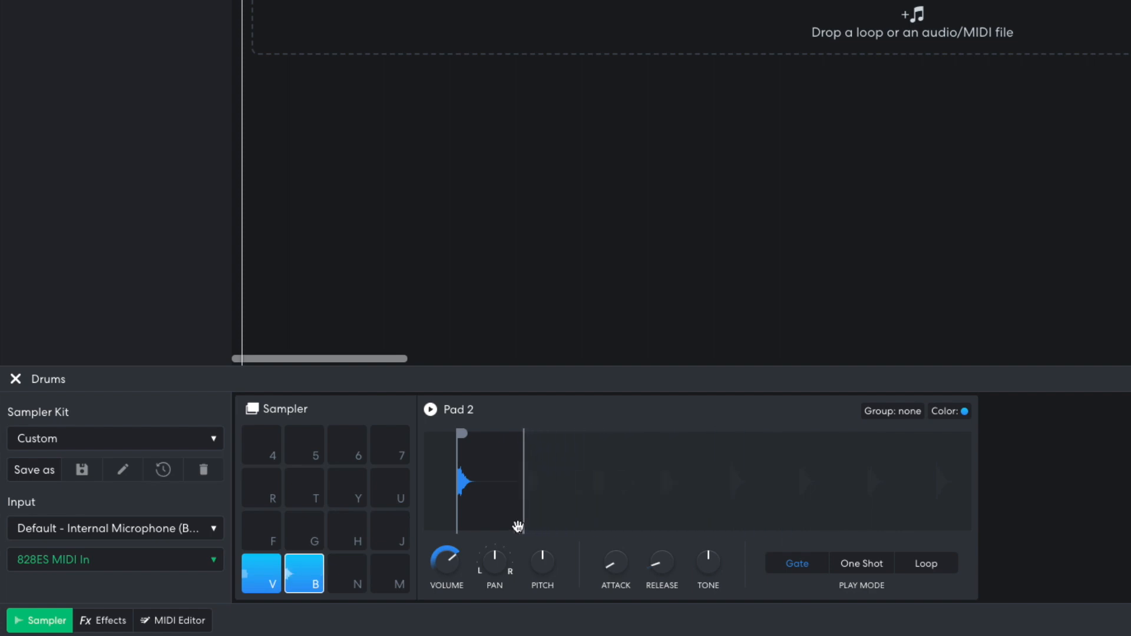
click(431, 412)
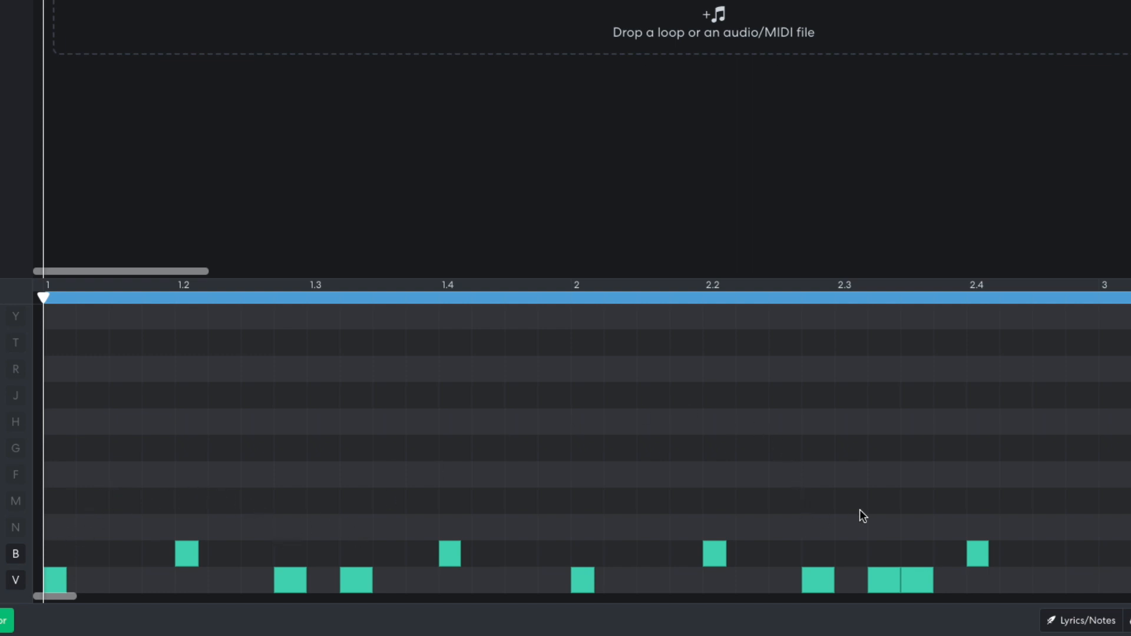
- Duplicate the two-bar kick and snare pattern into bars 3 and 4 of the Drums region and play it from the start
key(space)
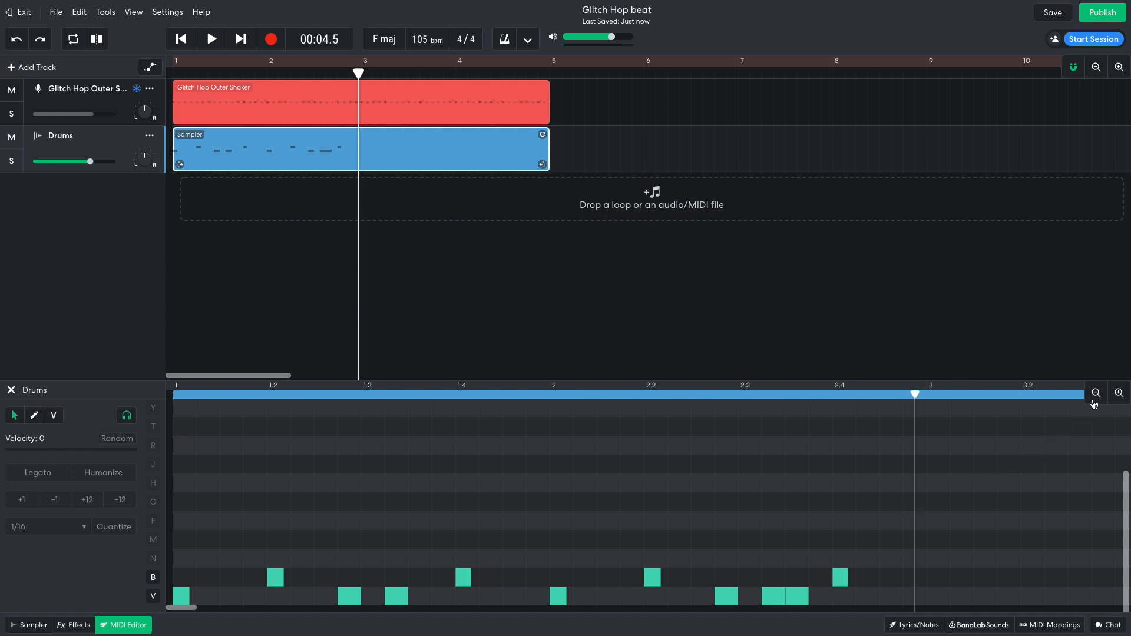
click(1094, 401)
drag(529, 538, 179, 598)
key(ctrl+d)
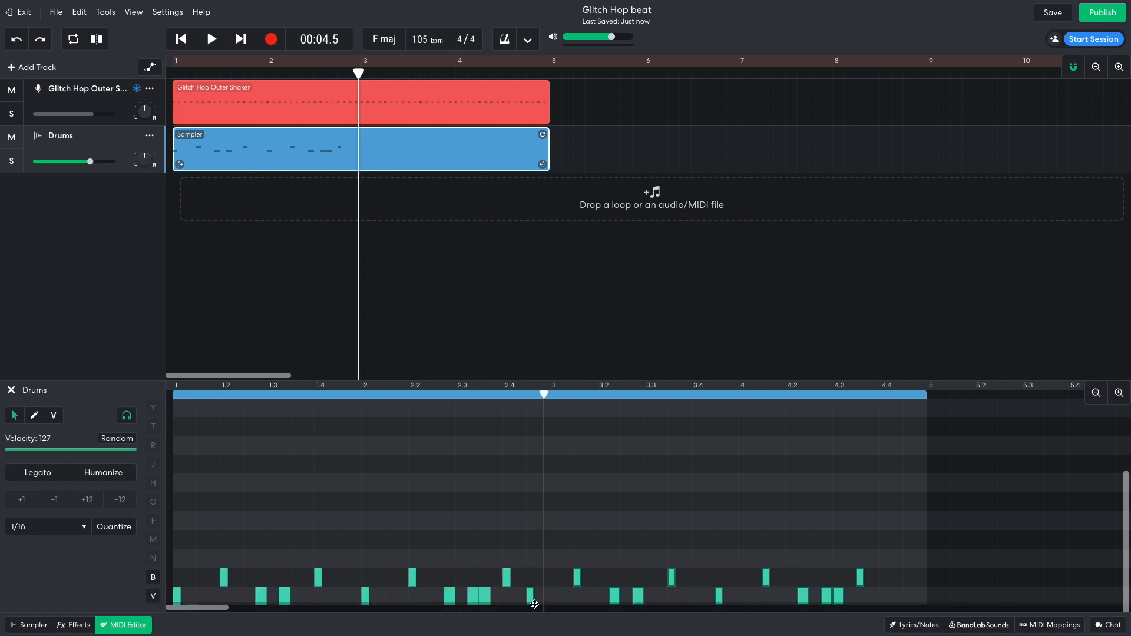
click(180, 38)
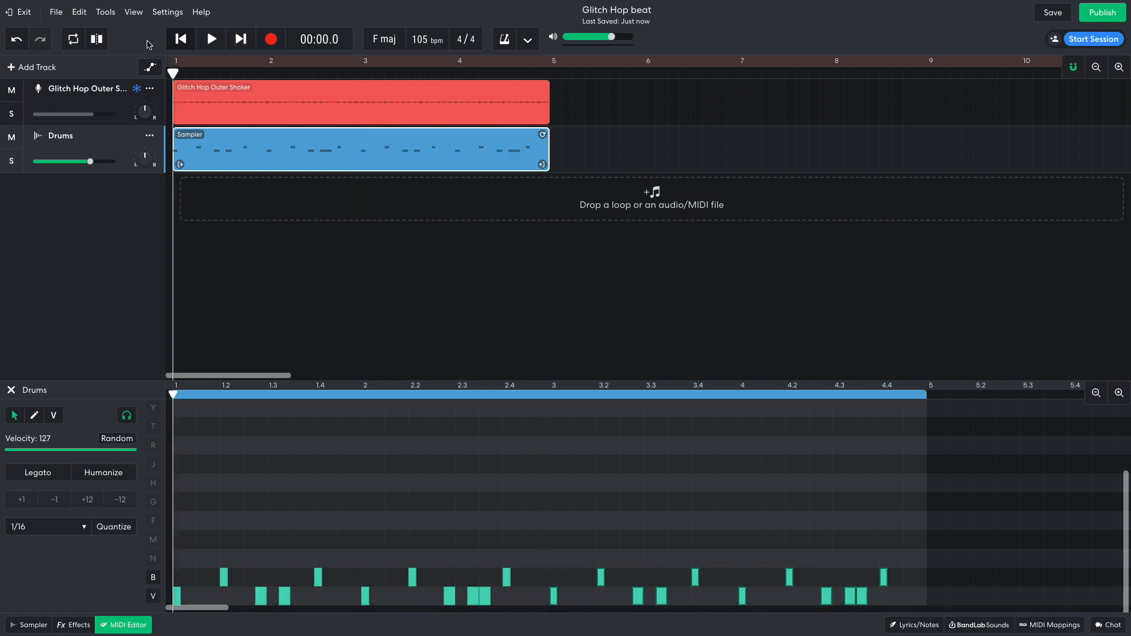
key(space)
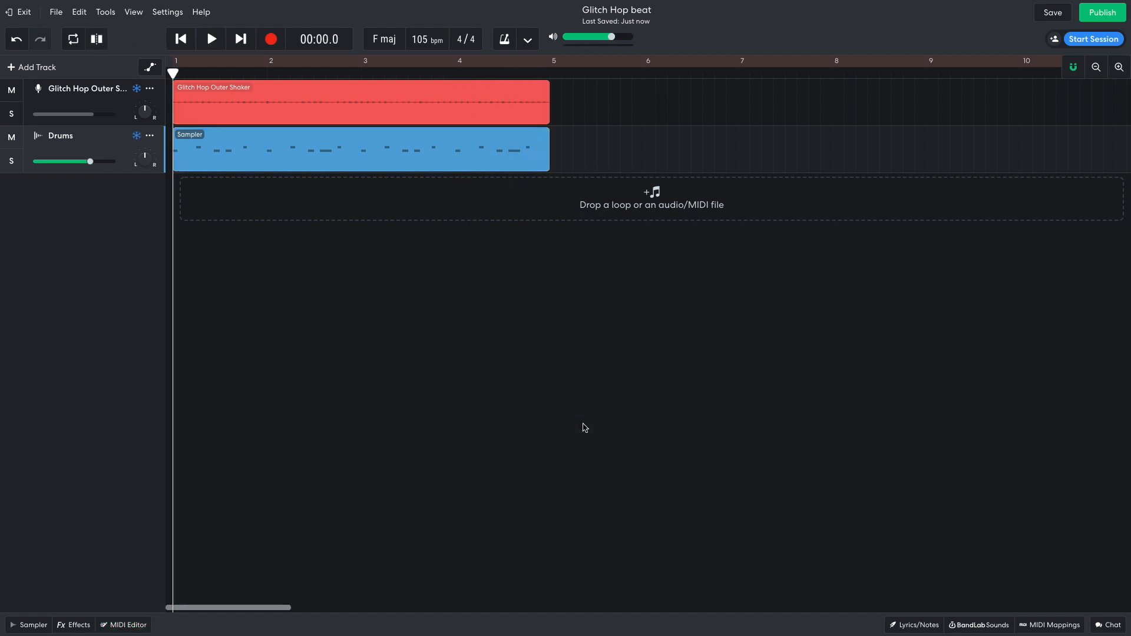
- Search the loops for "ride", add ts_98_Ride_8bars to a new track at bar 1 and play it with the drums
click(980, 624)
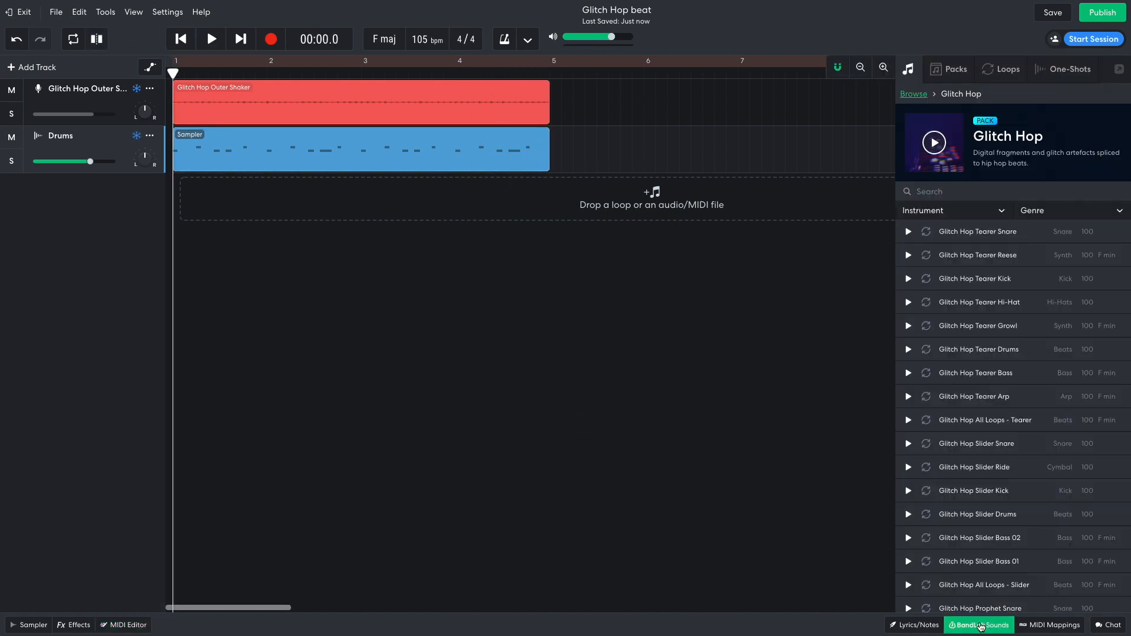
click(1001, 66)
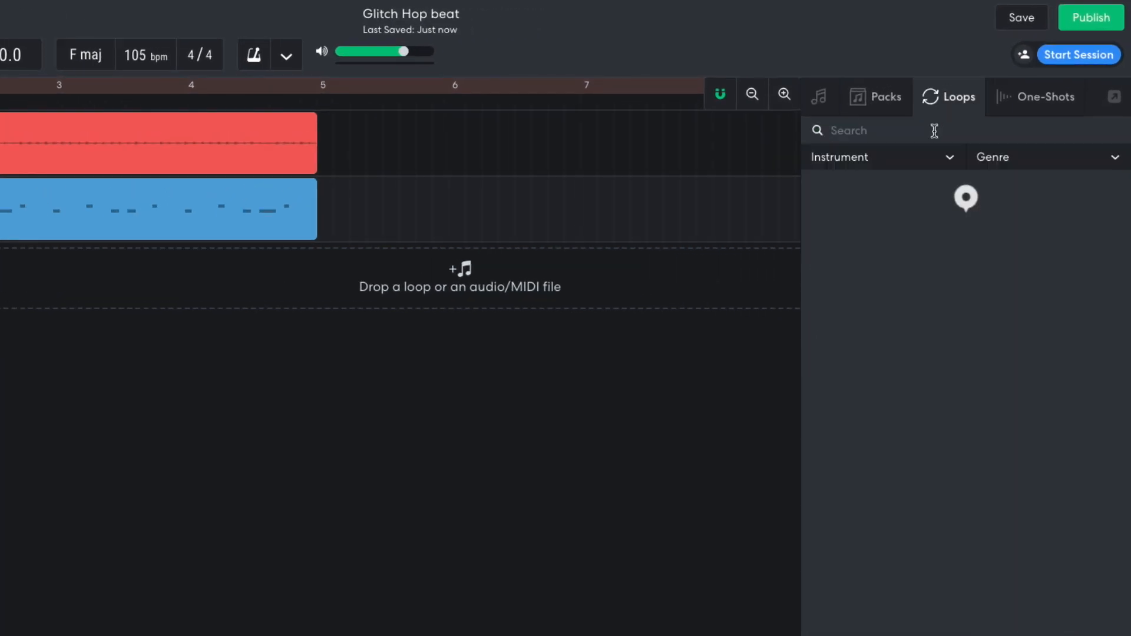
text(ride)
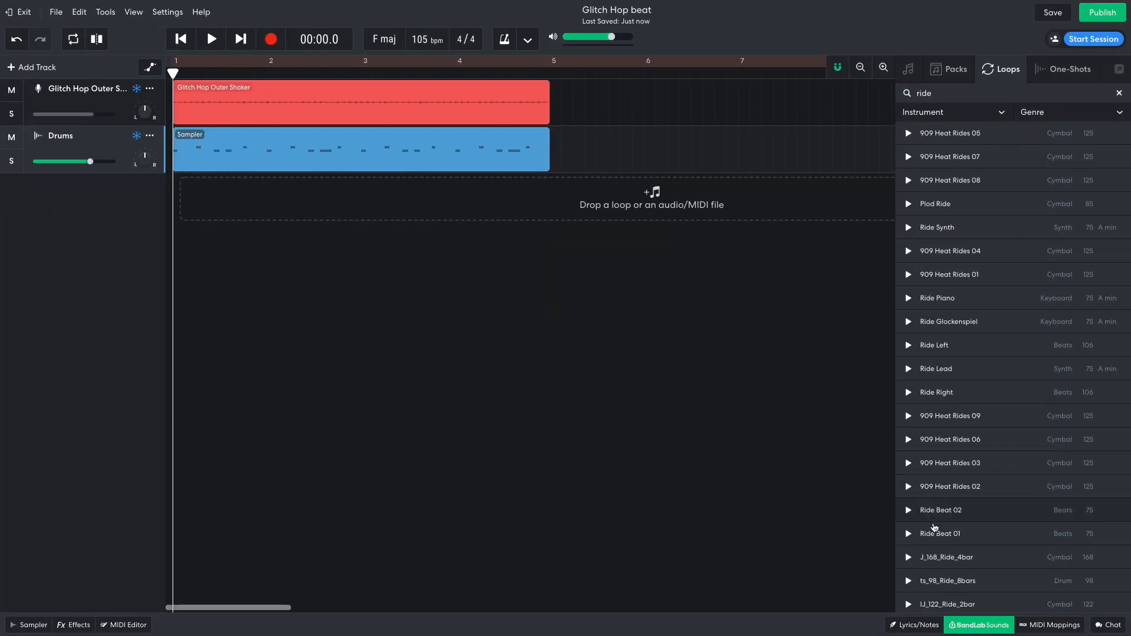
drag(937, 582, 269, 200)
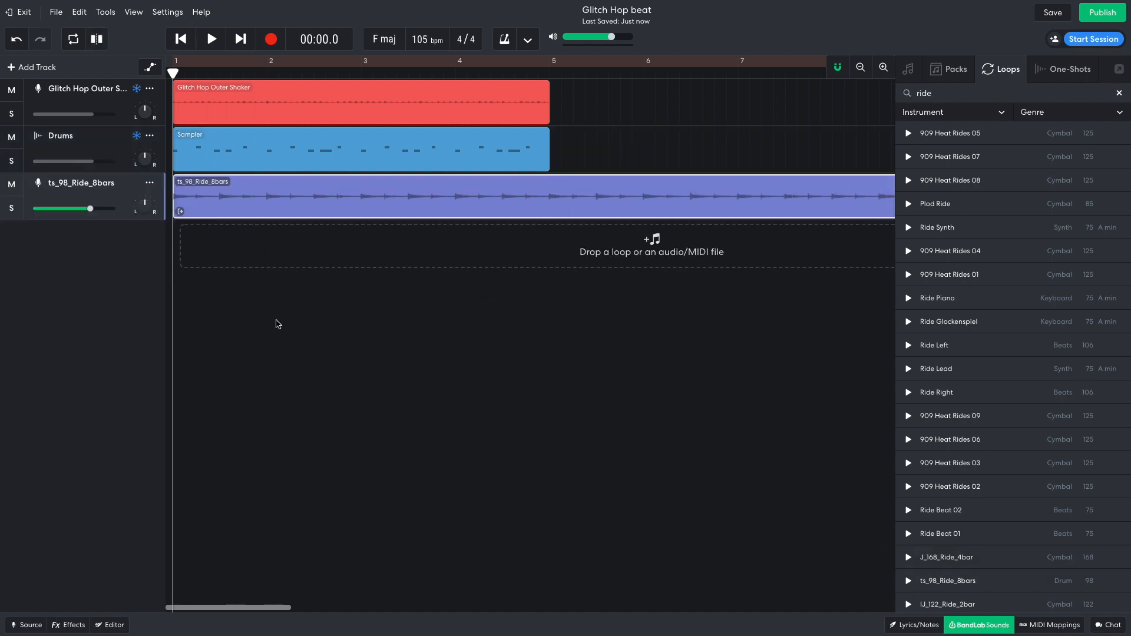
key(space)
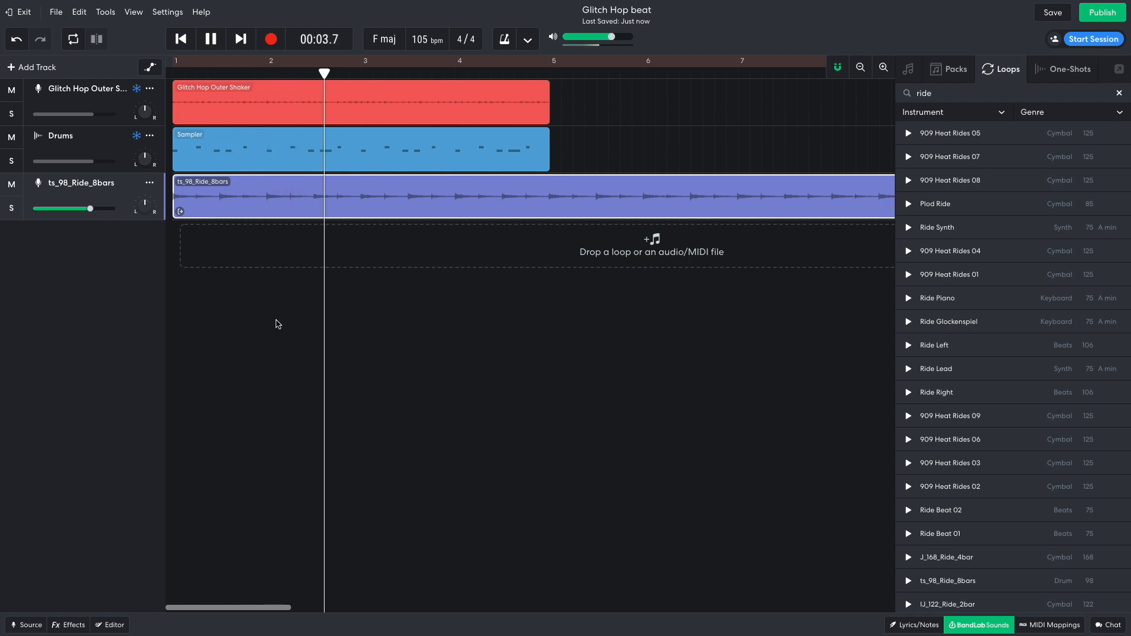
key(space)
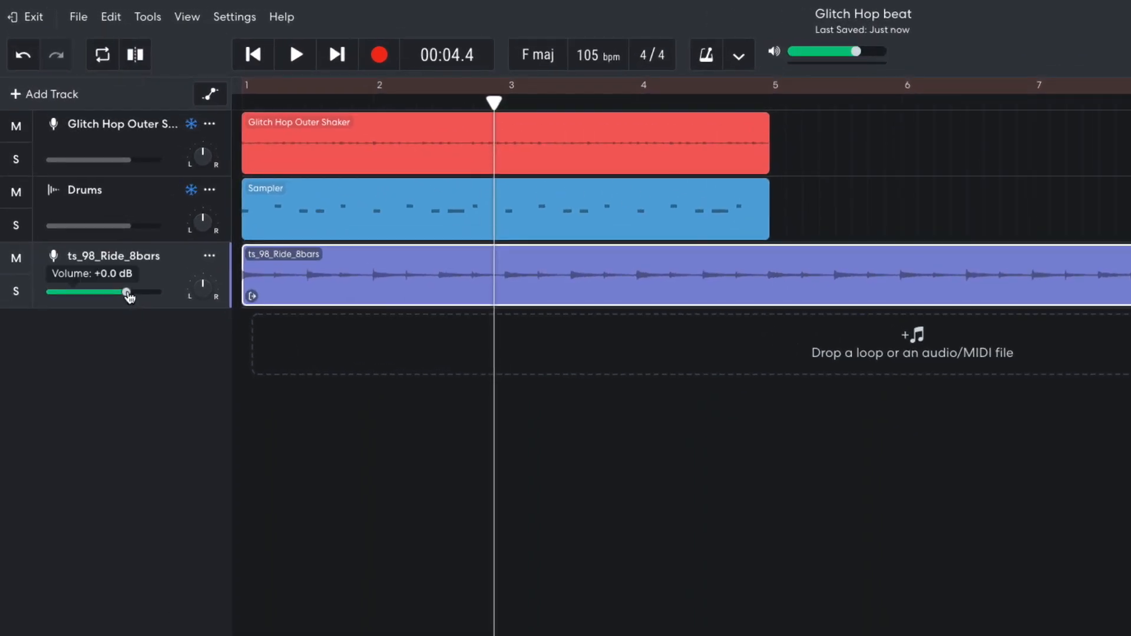
- Lower the ride track's volume slightly and play the mix from the start
drag(90, 208, 83, 212)
click(248, 61)
key(space)
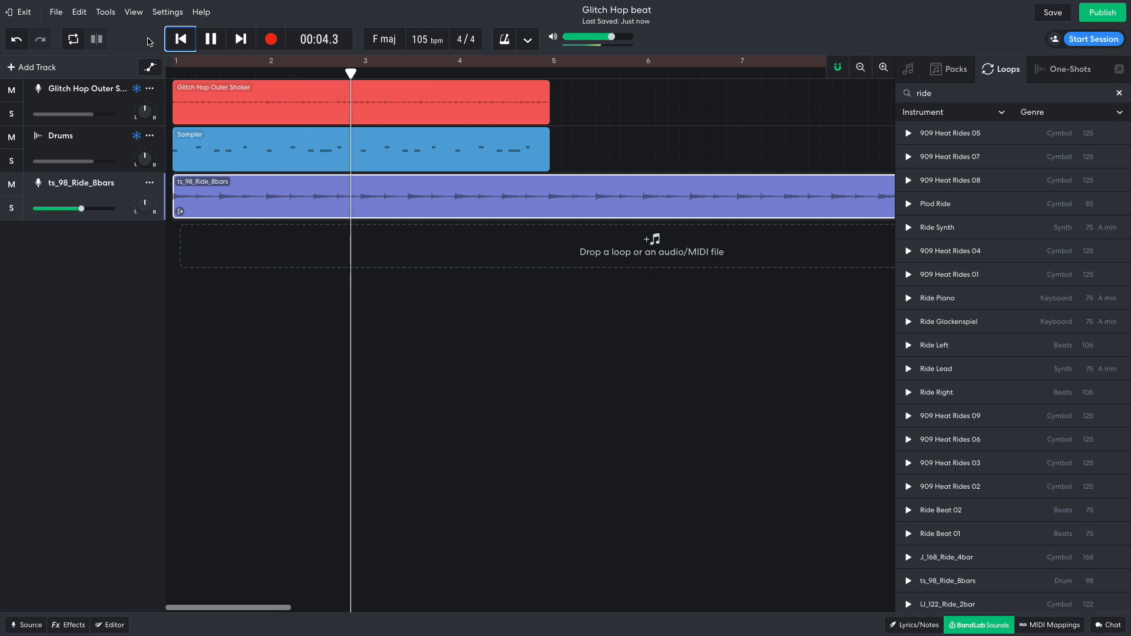
key(space)
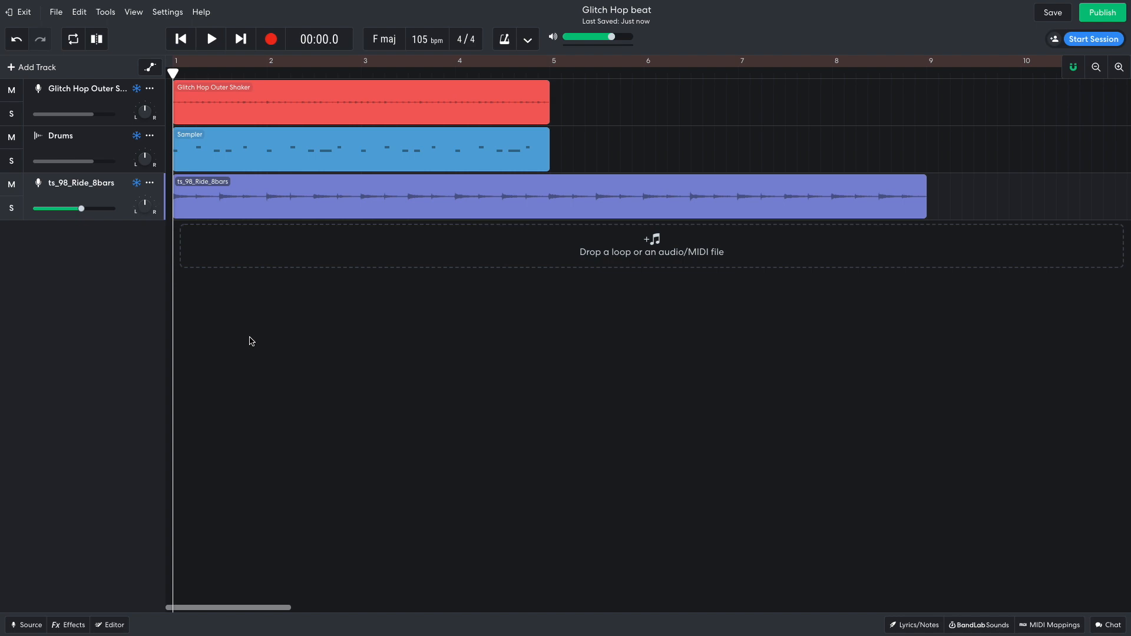
- Add a new instrument track and choose the Two Saw Detune synth lead as its sound
click(37, 69)
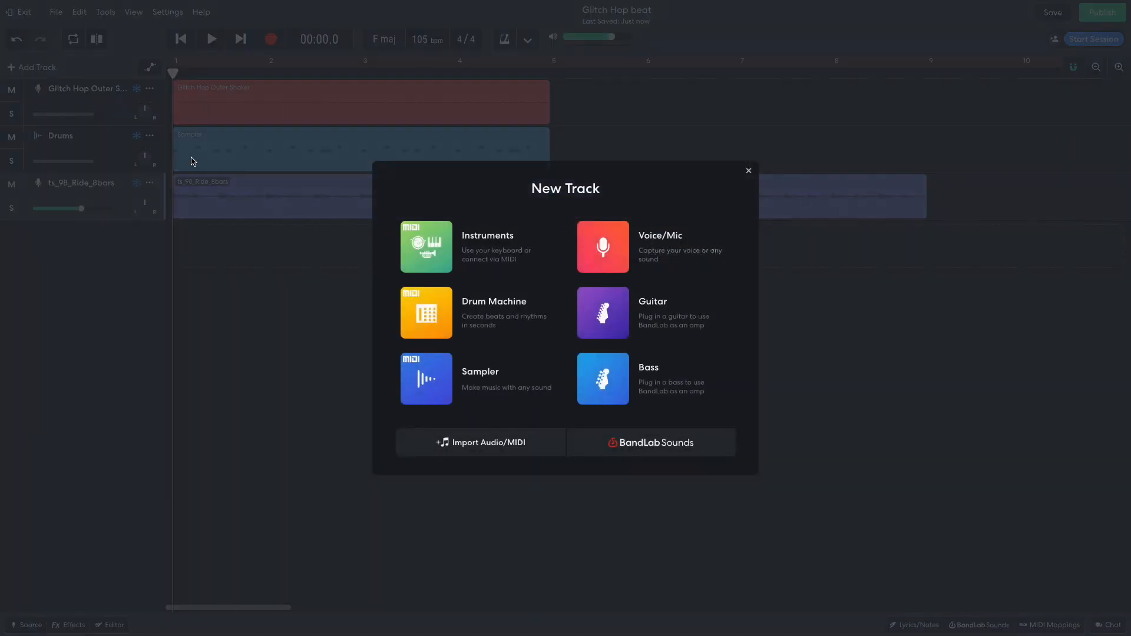
click(416, 243)
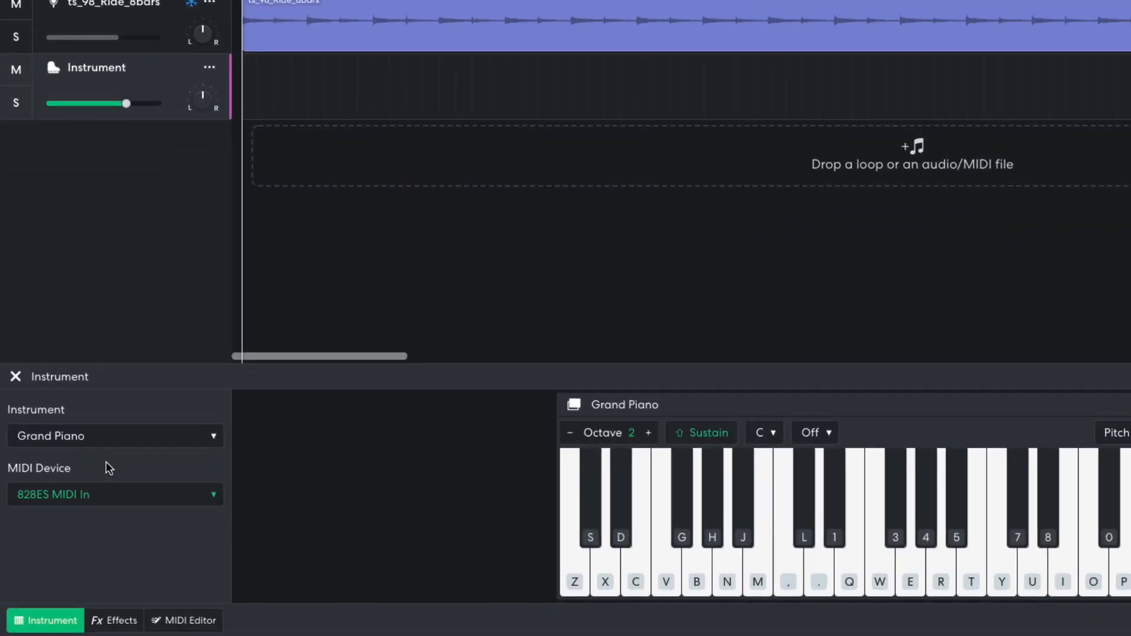
click(119, 444)
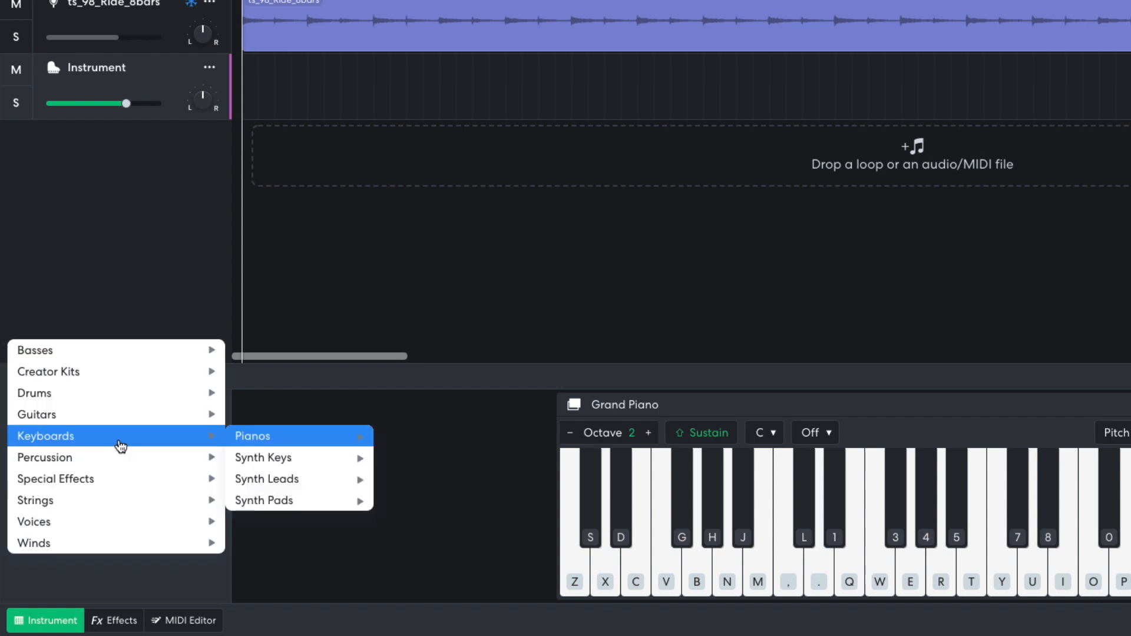
mouse_move(265, 484)
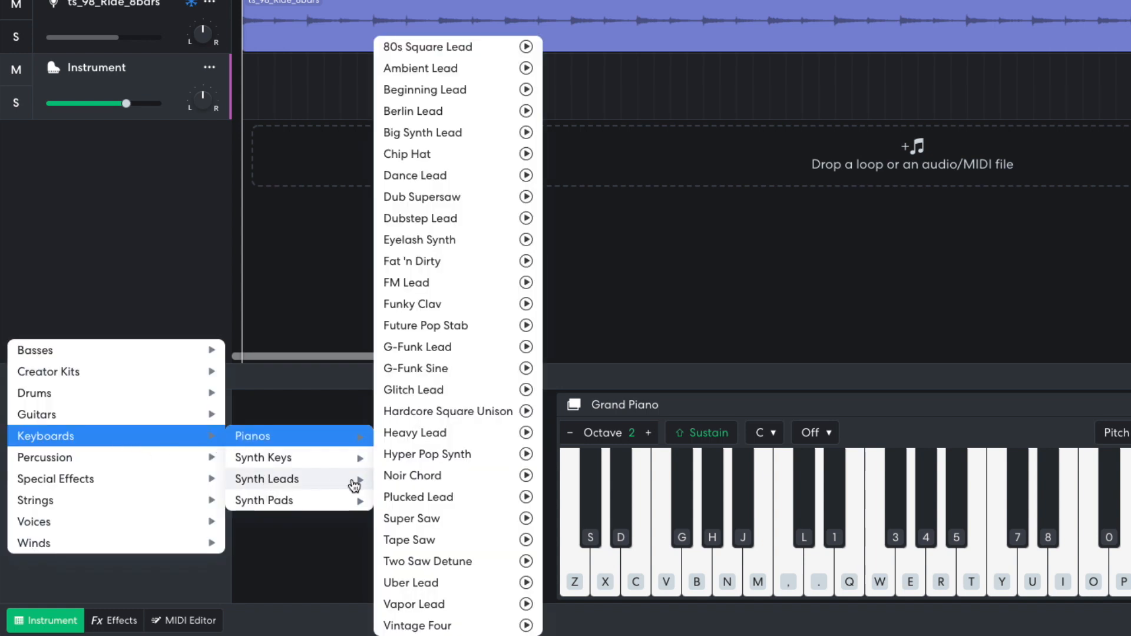
click(439, 562)
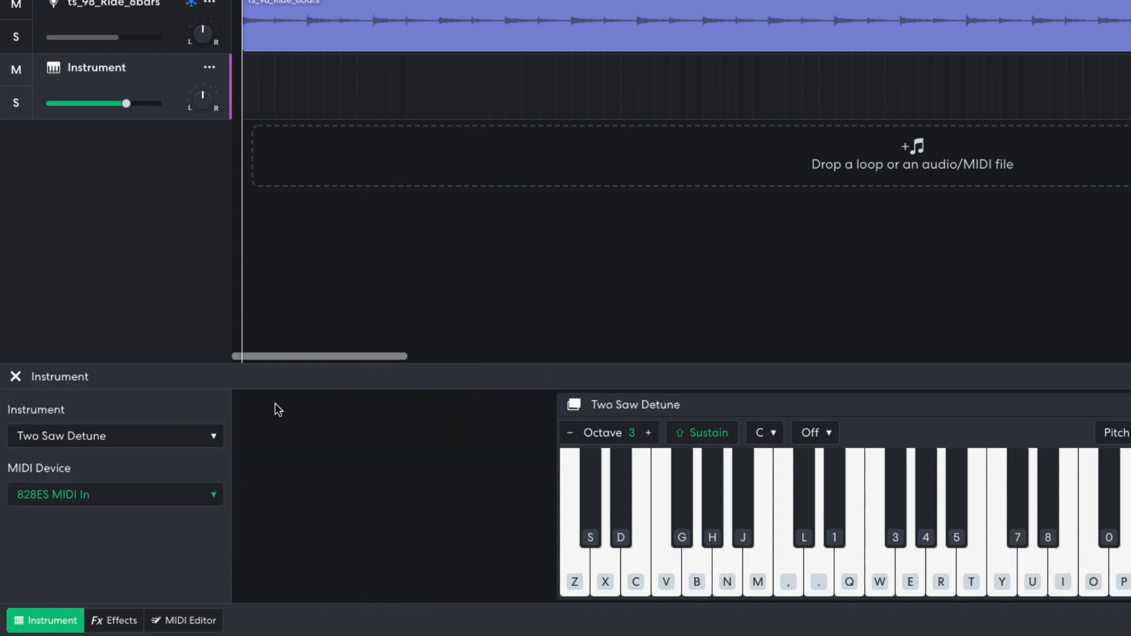
- Lower the new synth track's volume and play its four-bar chord pattern with the other tracks from the start
drag(127, 103, 98, 104)
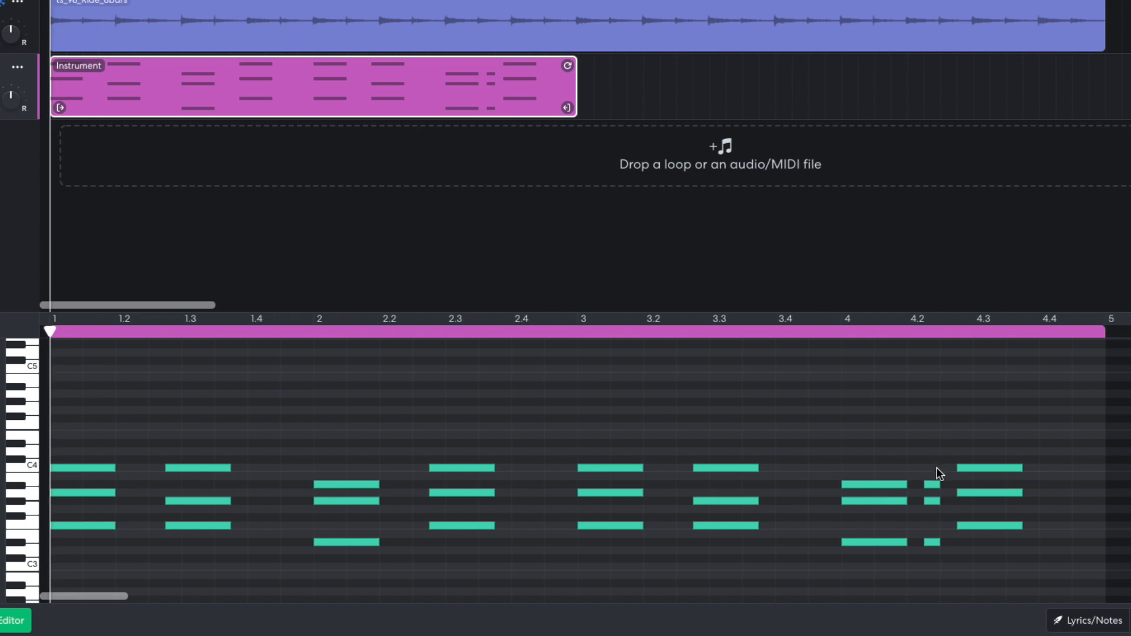
key(space)
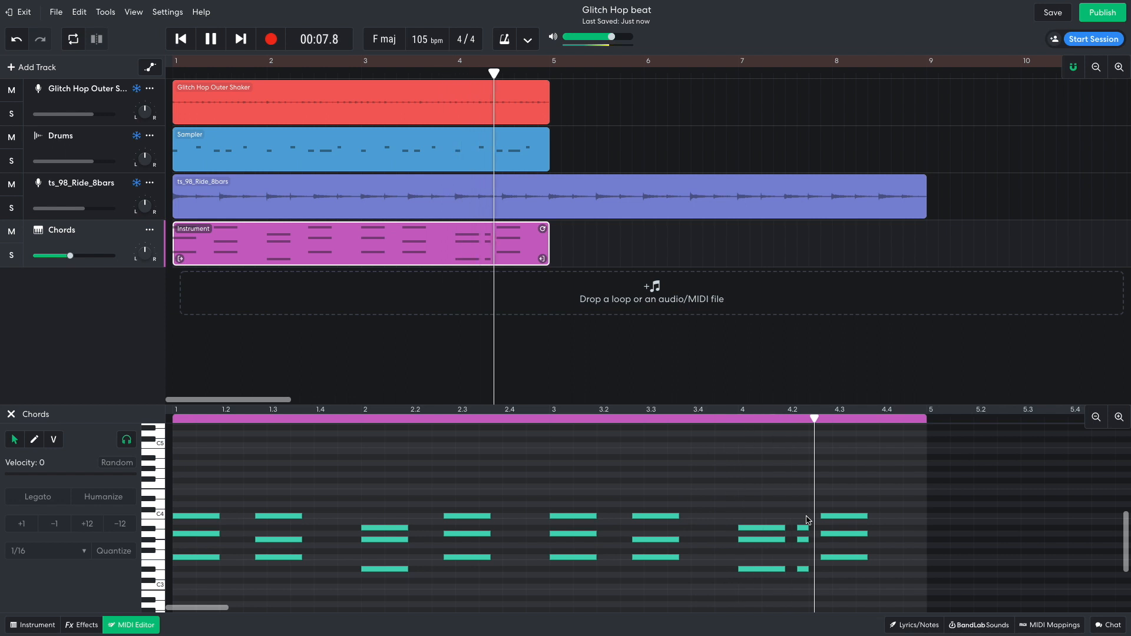
key(space)
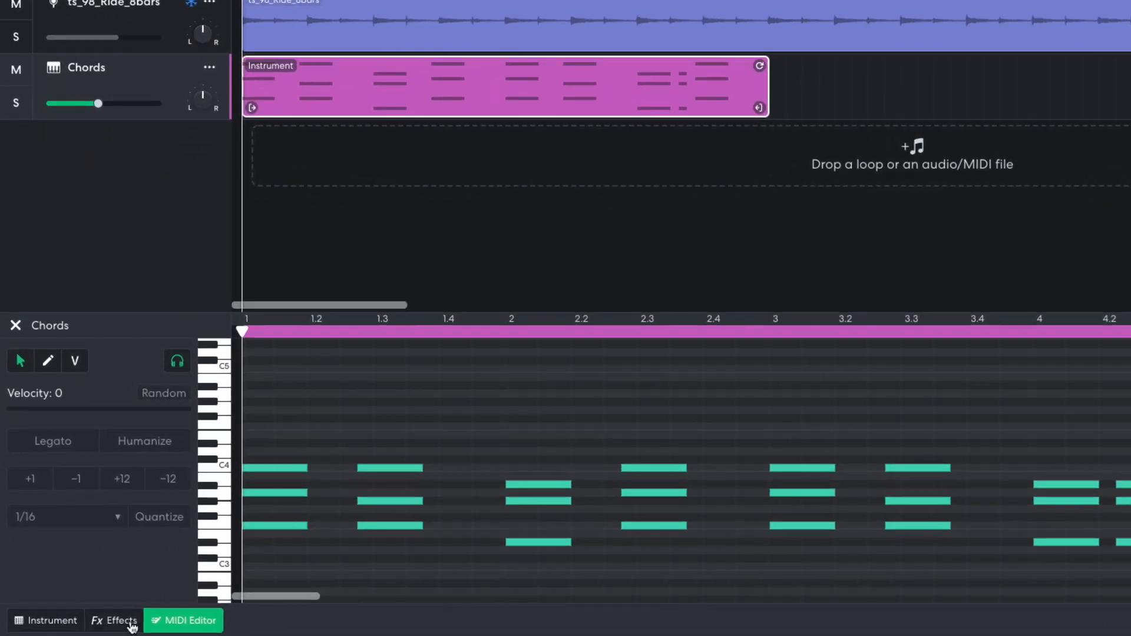
- Add the ST Chorus effect to the Chords track with a rate of 7.9 and slightly lower depth, and play the mix
click(82, 626)
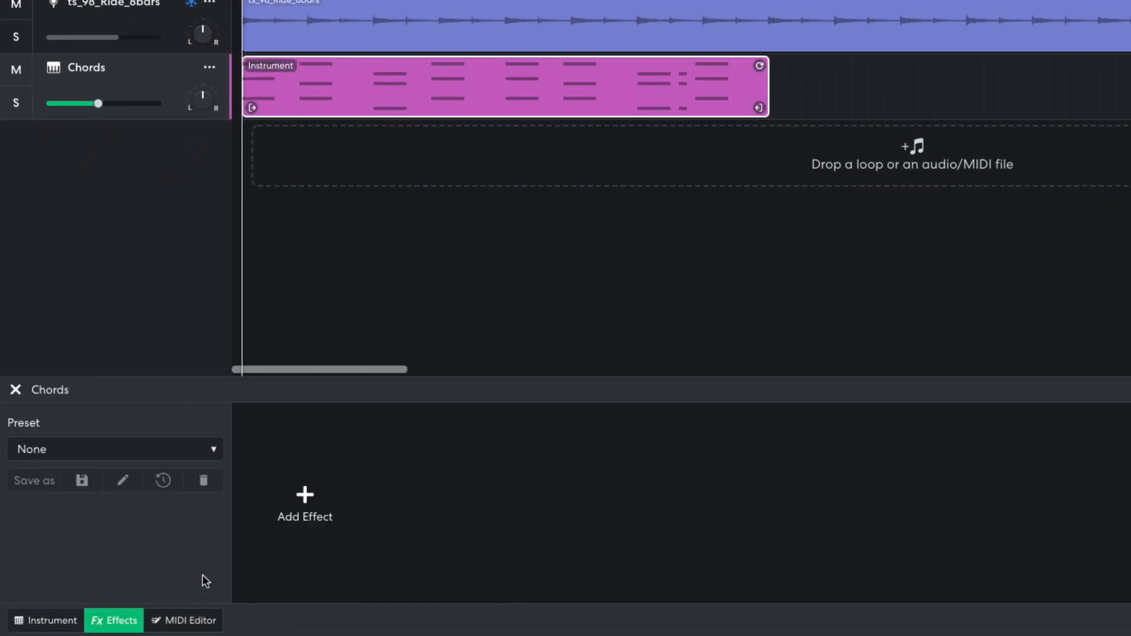
click(216, 538)
mouse_move(301, 525)
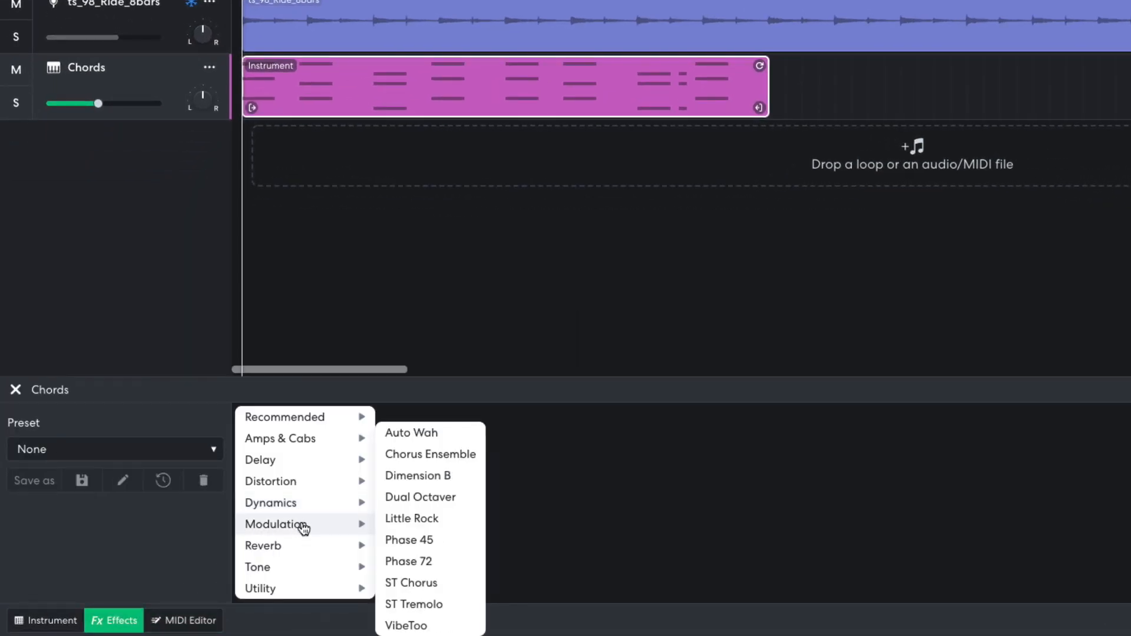
click(409, 583)
drag(296, 512, 281, 511)
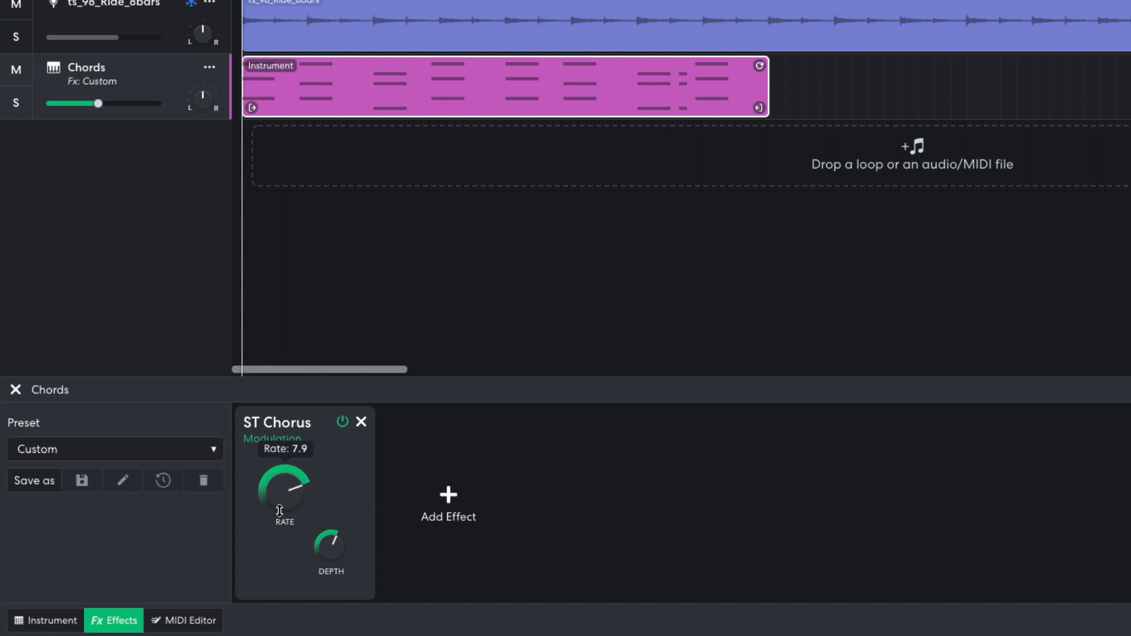
drag(336, 543, 333, 546)
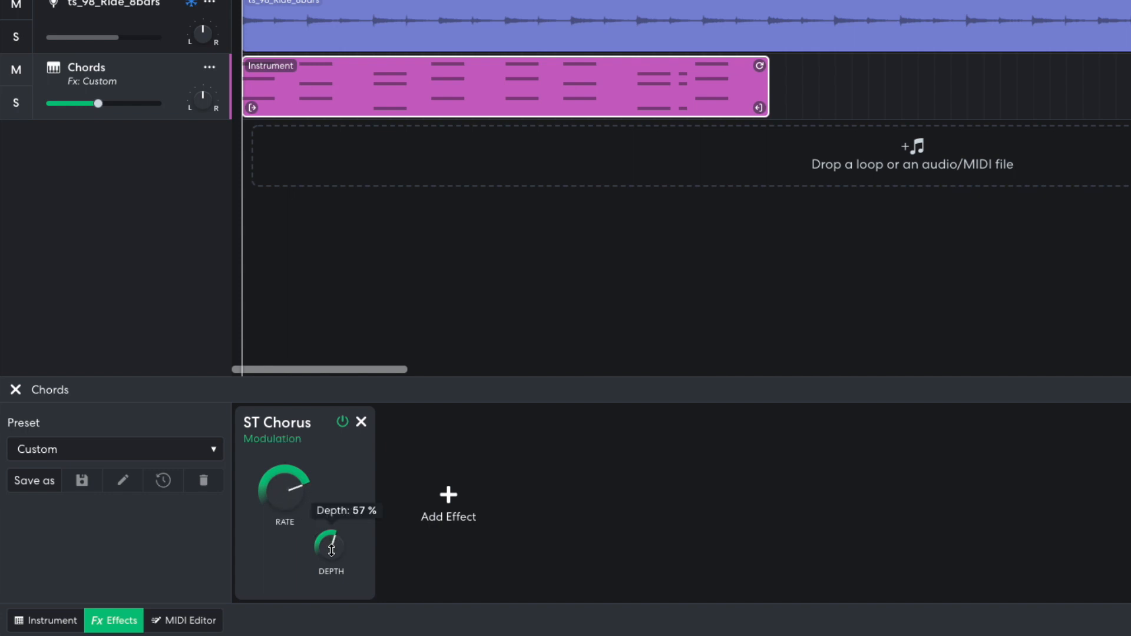
key(space)
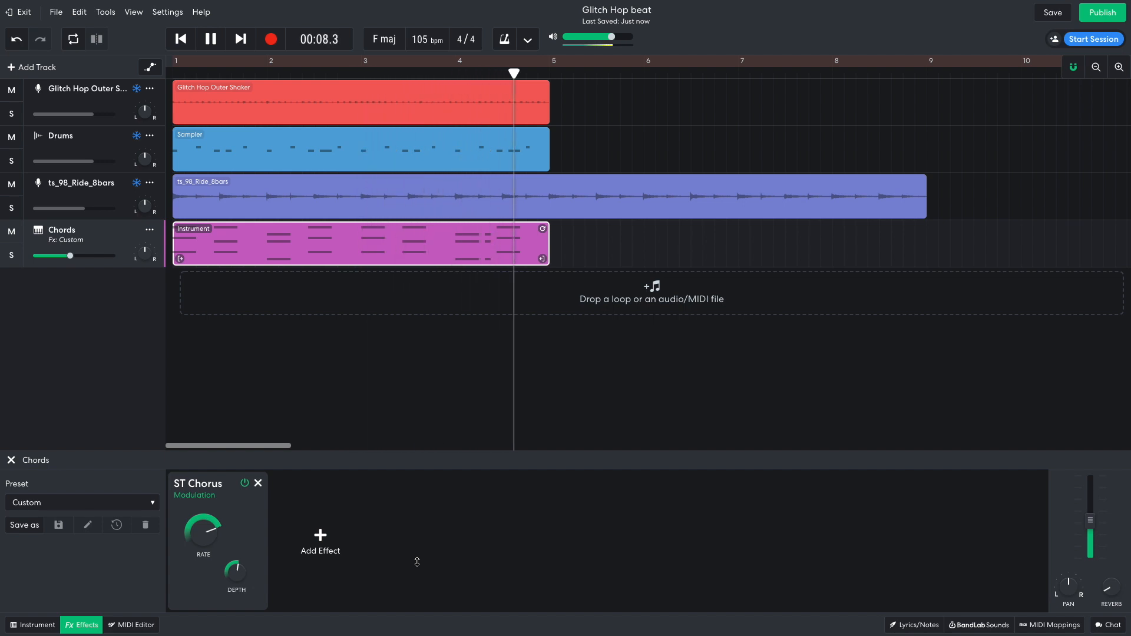
key(space)
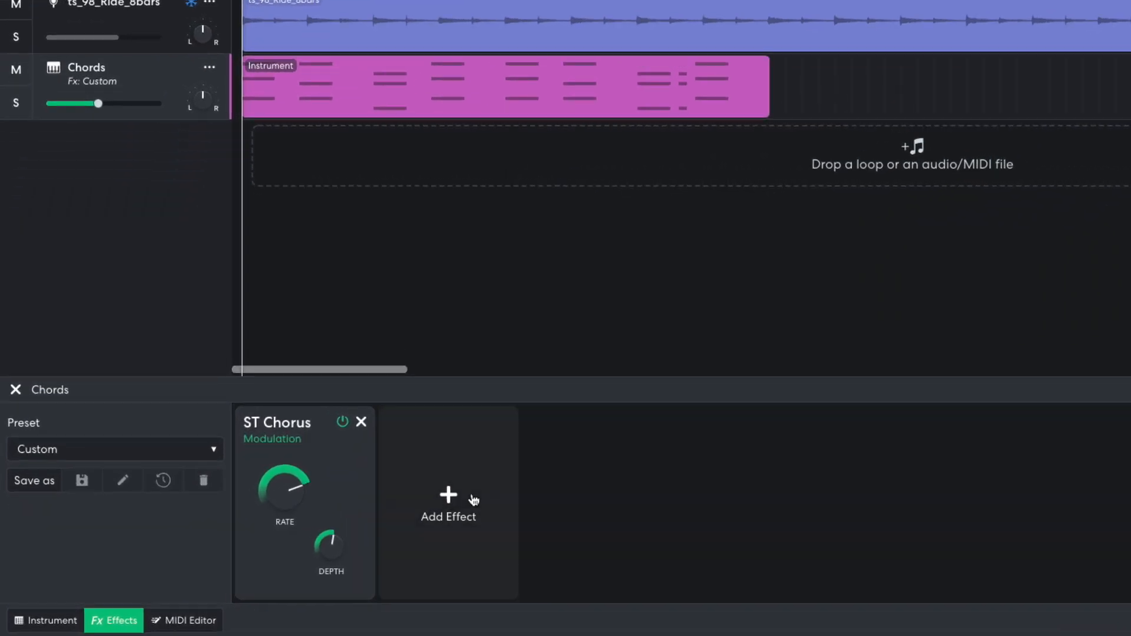
- Add Studio Reverb after the chorus on the Chords track, reduce its mix and size, and play the mix from the start
click(330, 539)
mouse_move(320, 540)
mouse_move(450, 545)
click(551, 586)
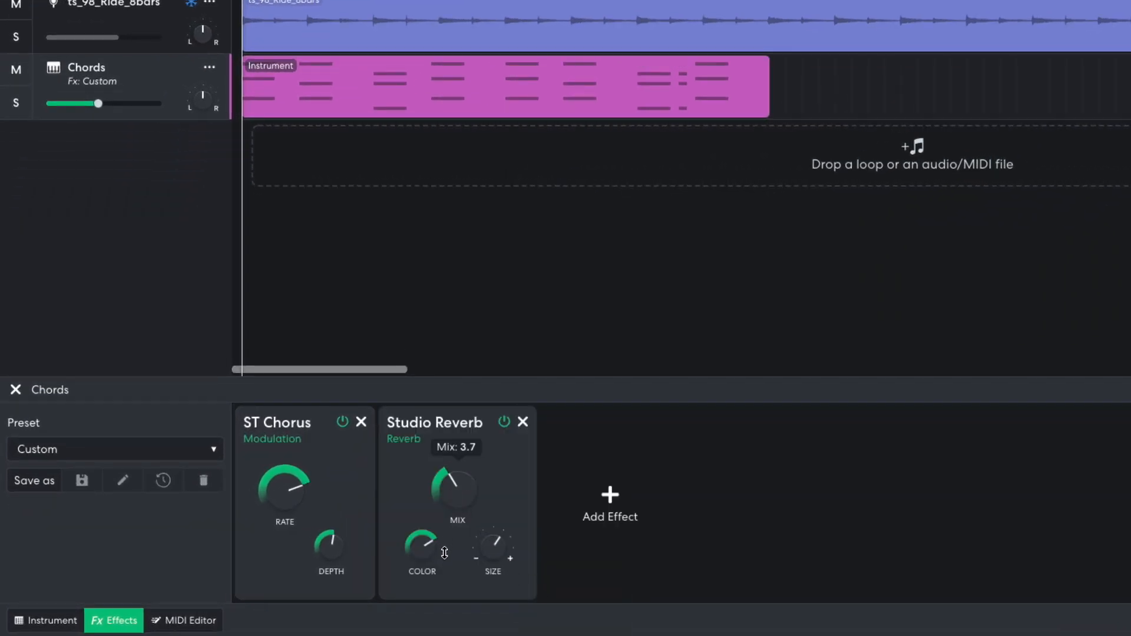
mouse_move(491, 556)
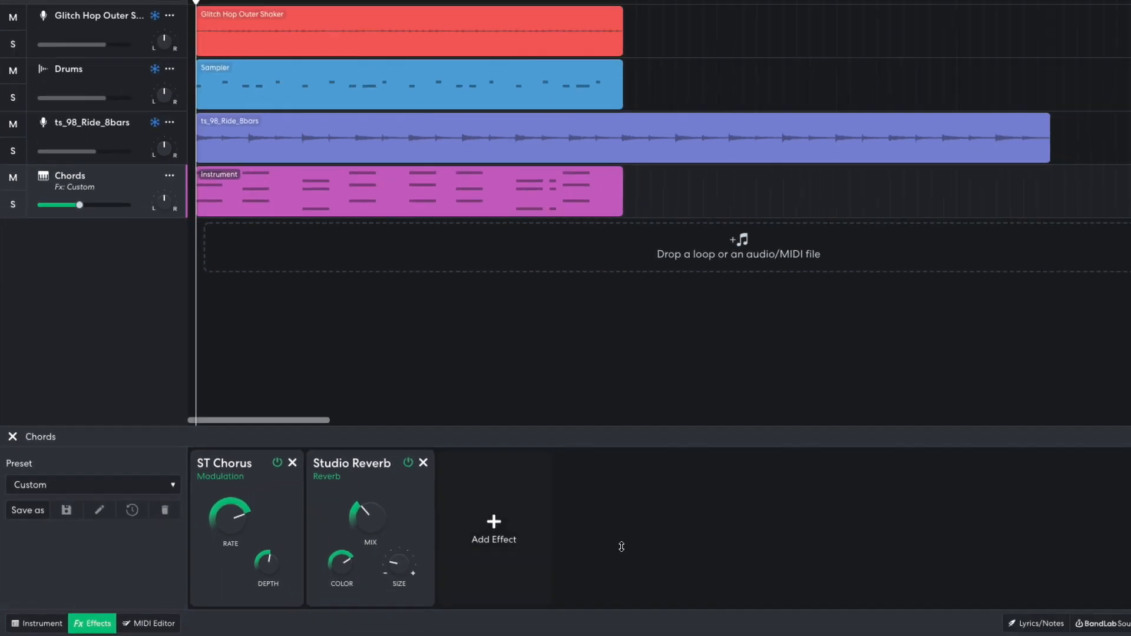
key(space)
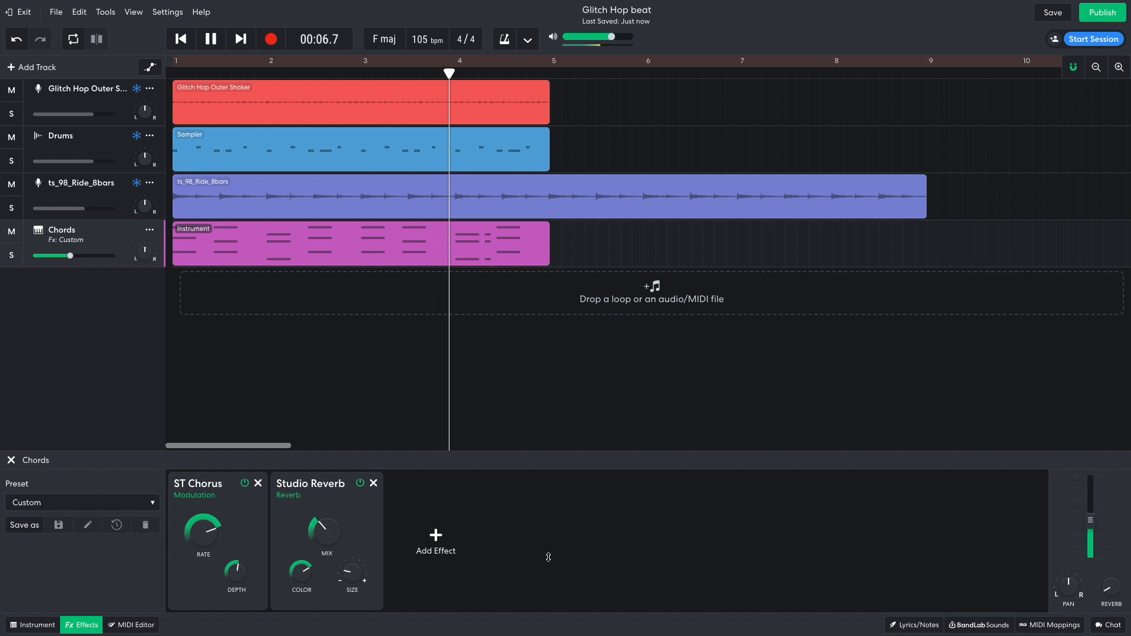
key(space)
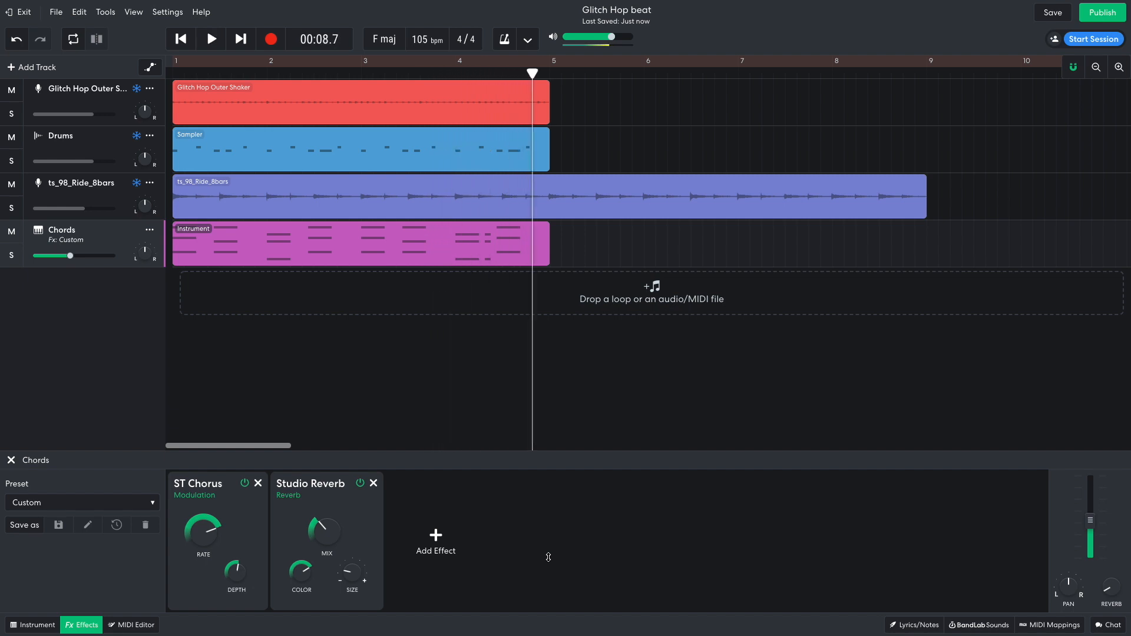
key(Home)
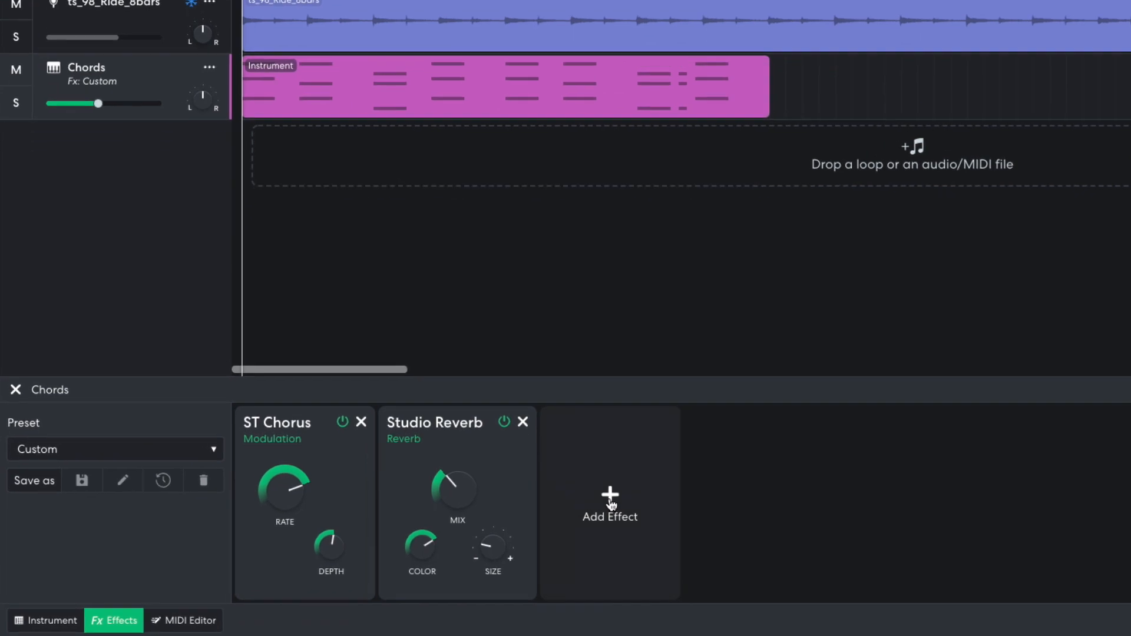
- Add the EQ3-M equalizer to the Chords track, lower its low band and play the result from the start
click(436, 539)
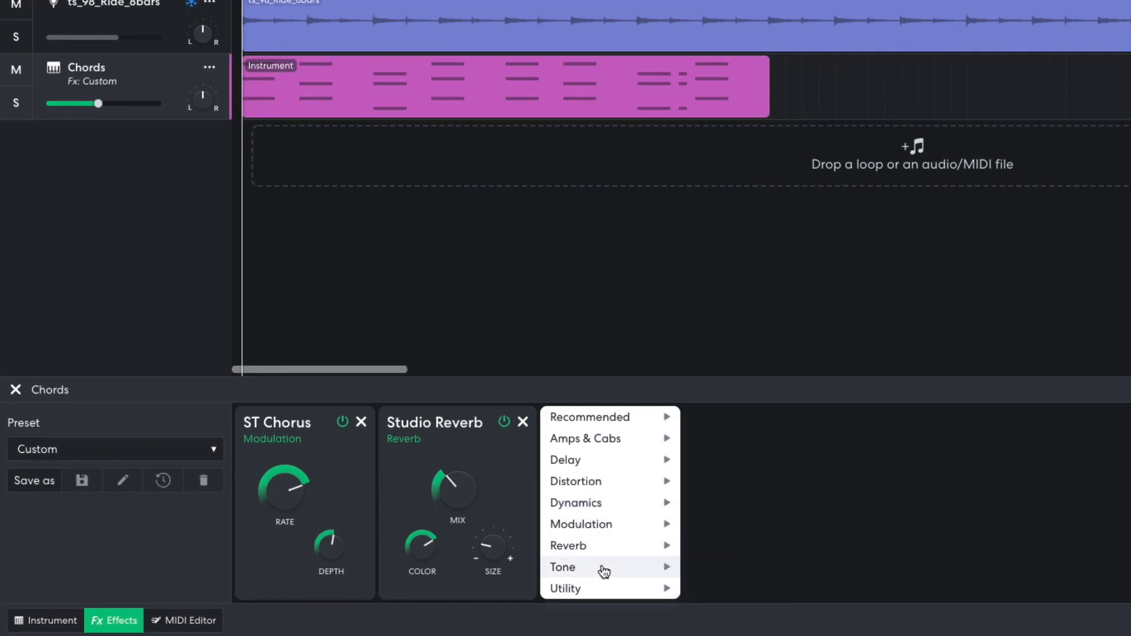
mouse_move(657, 570)
click(707, 569)
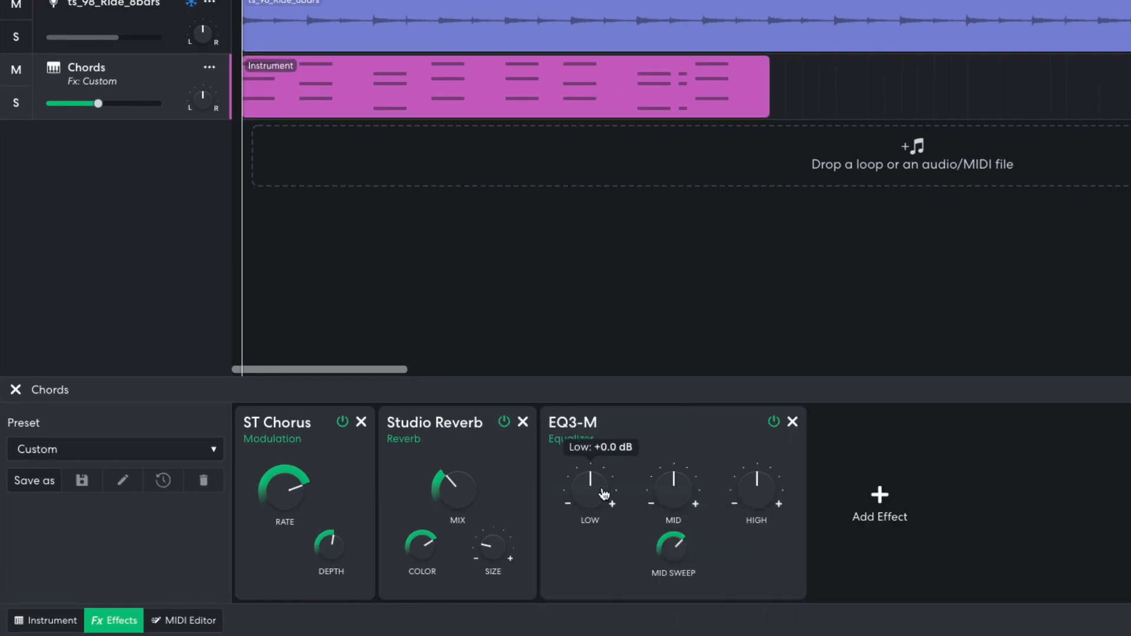
drag(605, 494, 594, 501)
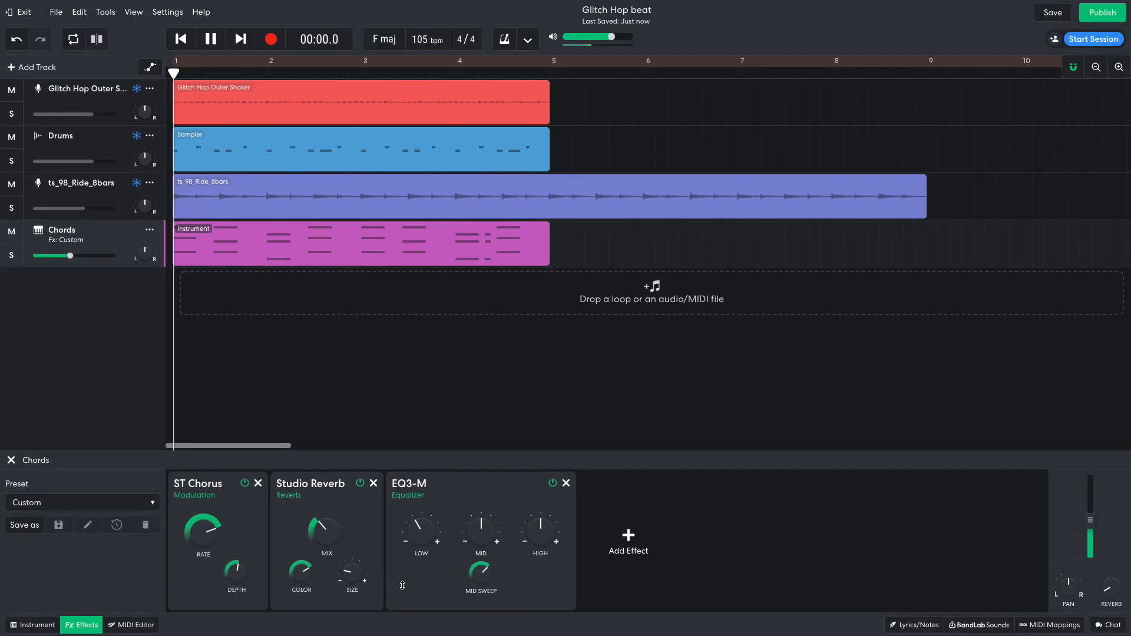
key(space)
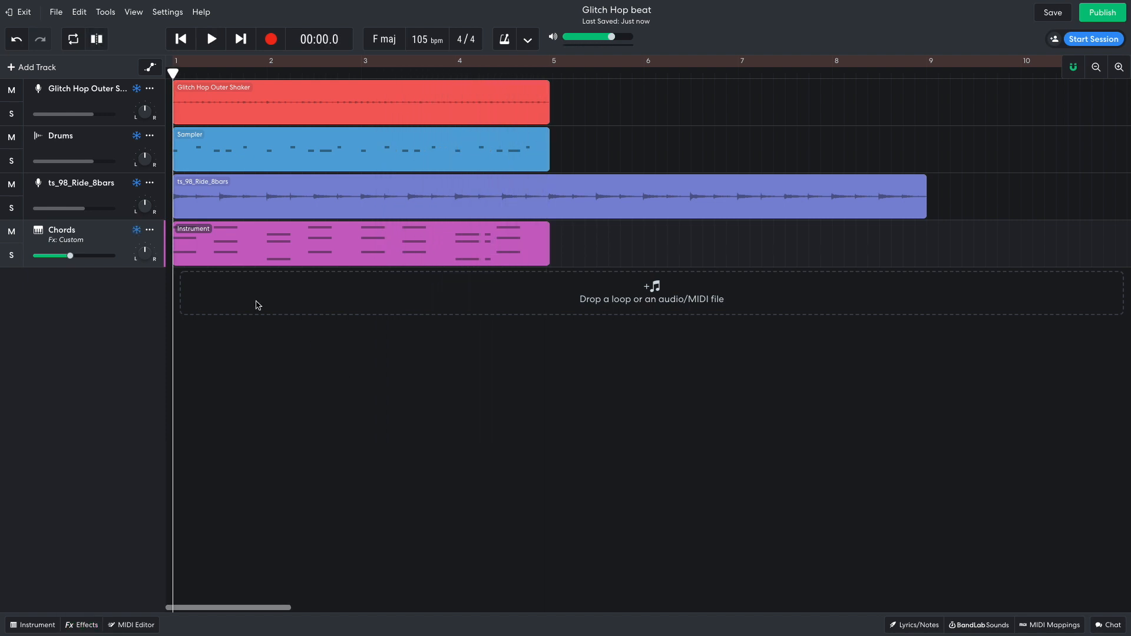
- Add another instrument track and choose the Sine Bass synth bass as its sound
click(35, 67)
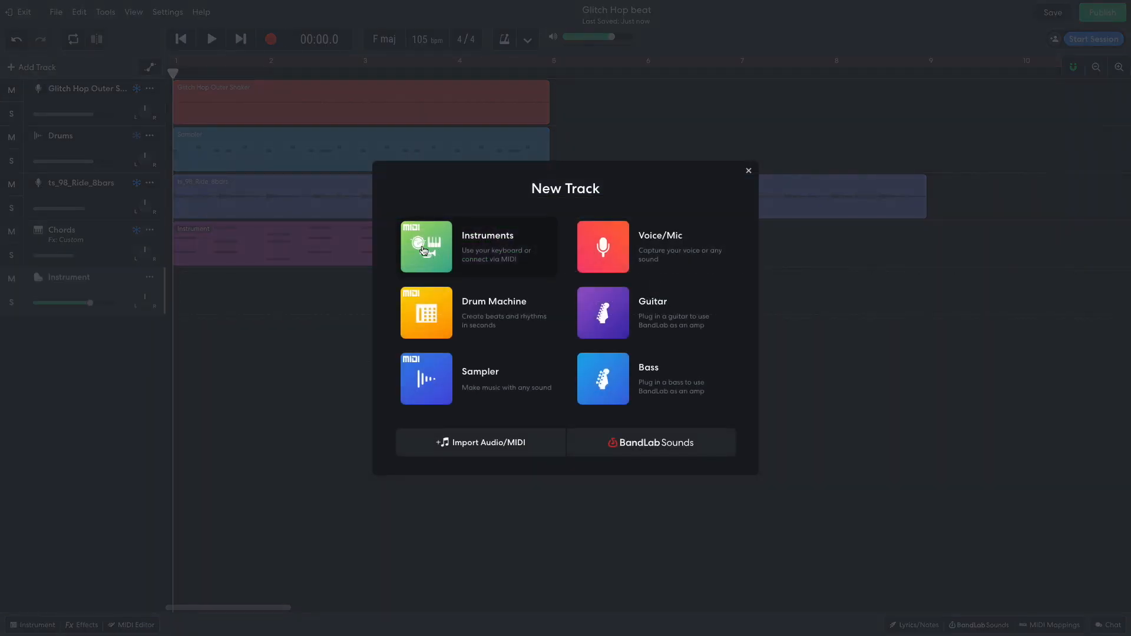
click(423, 251)
click(15, 624)
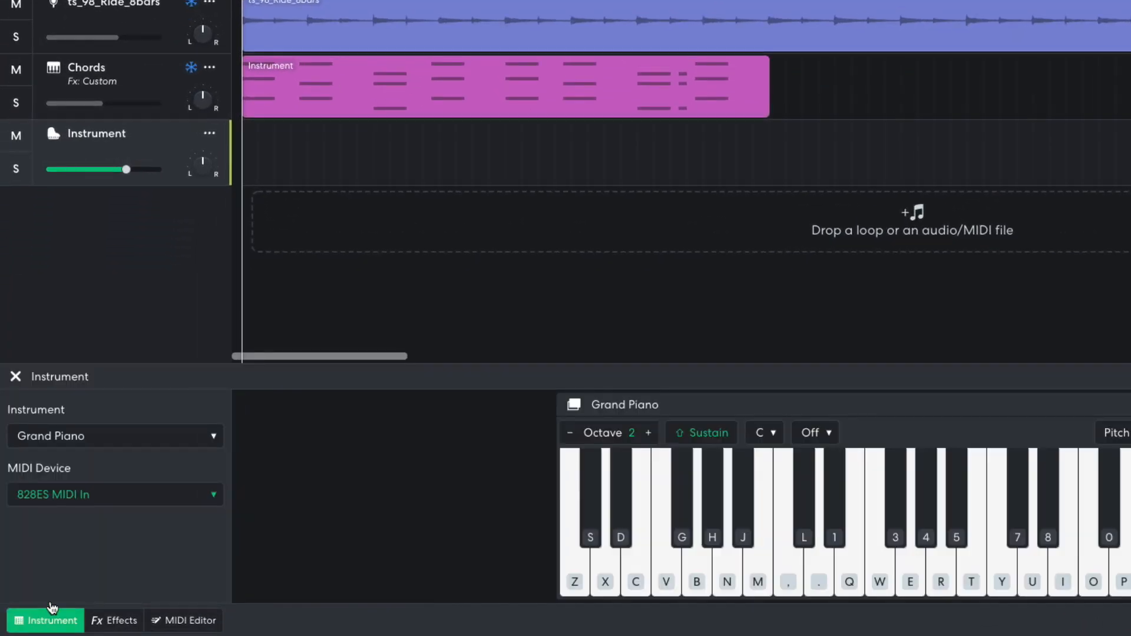
click(98, 437)
mouse_move(147, 353)
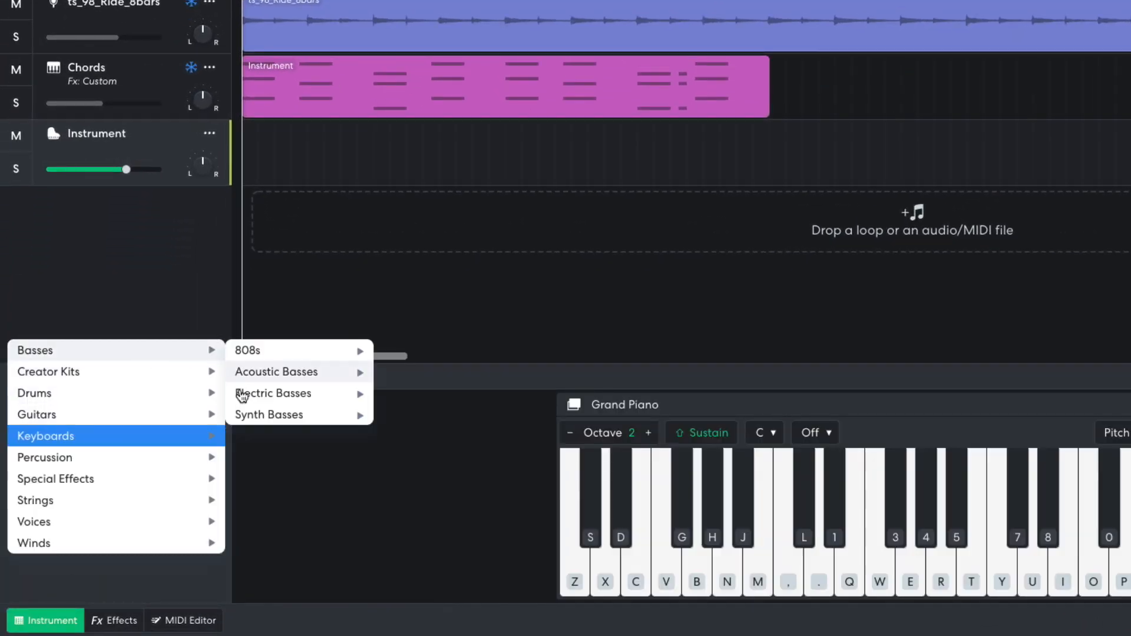
mouse_move(246, 419)
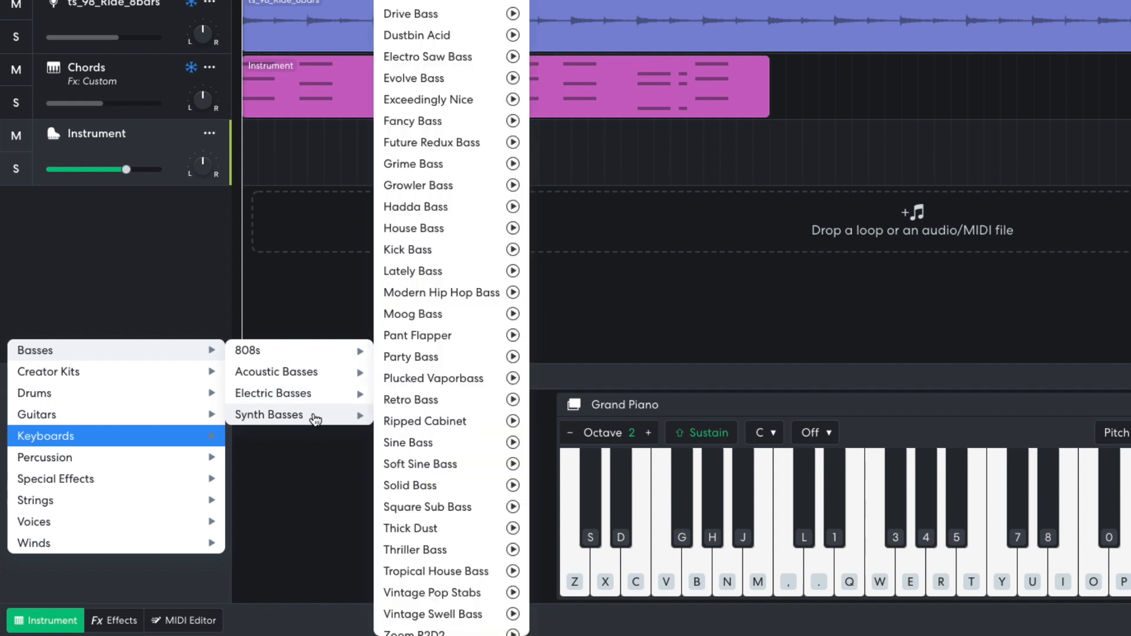
click(411, 443)
- Lower the bass track's volume and play its sustained four-bar C1 note in solo
mouse_move(126, 172)
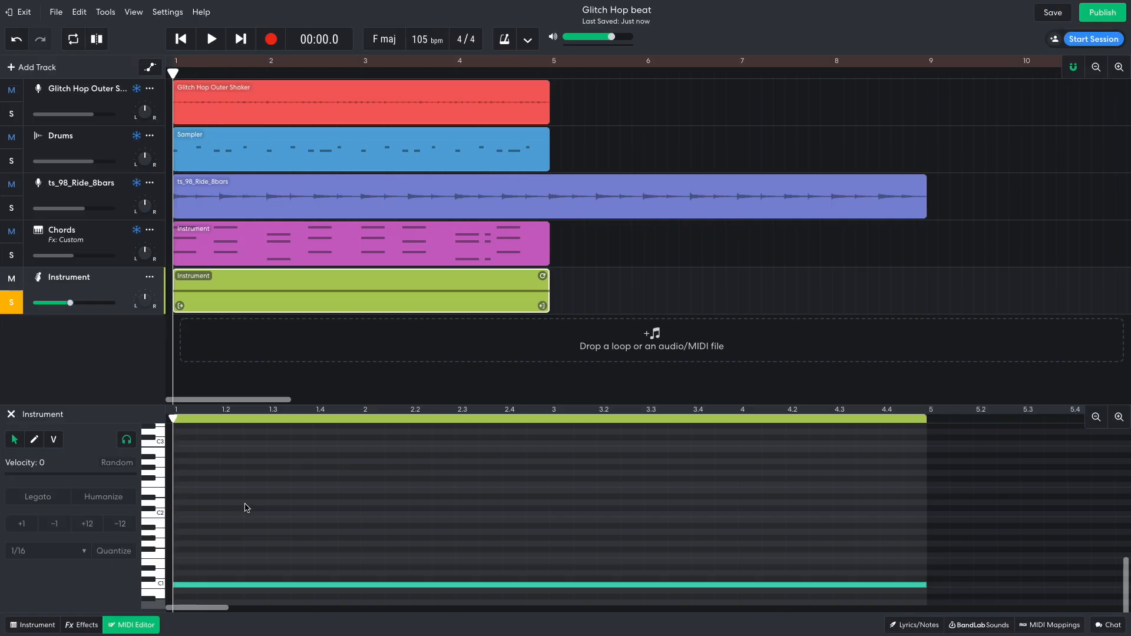
key(space)
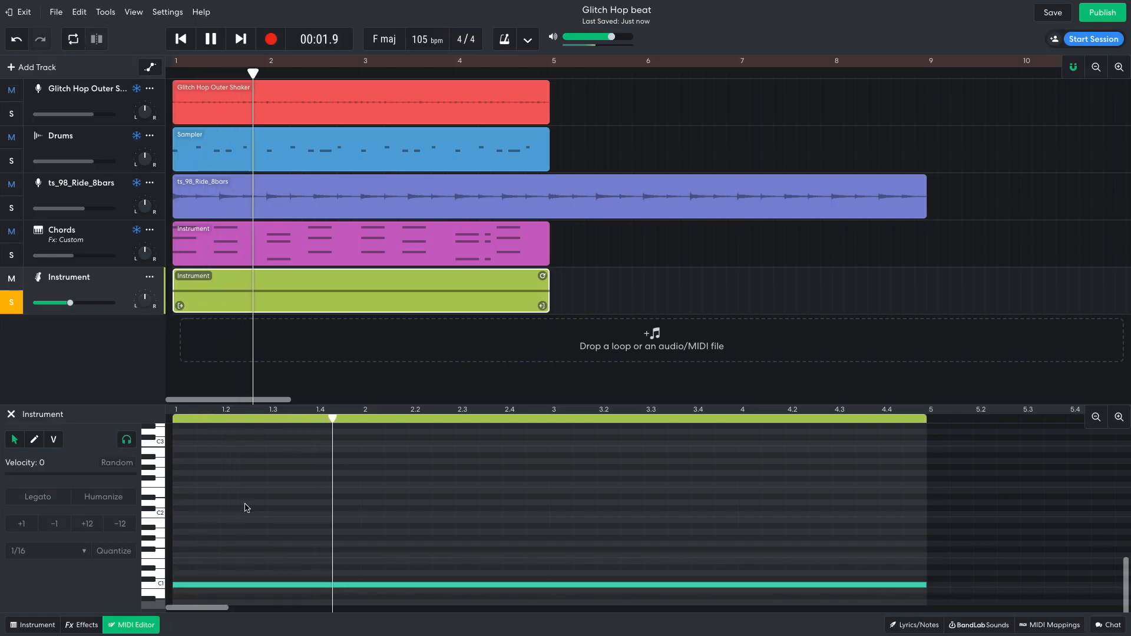
key(space)
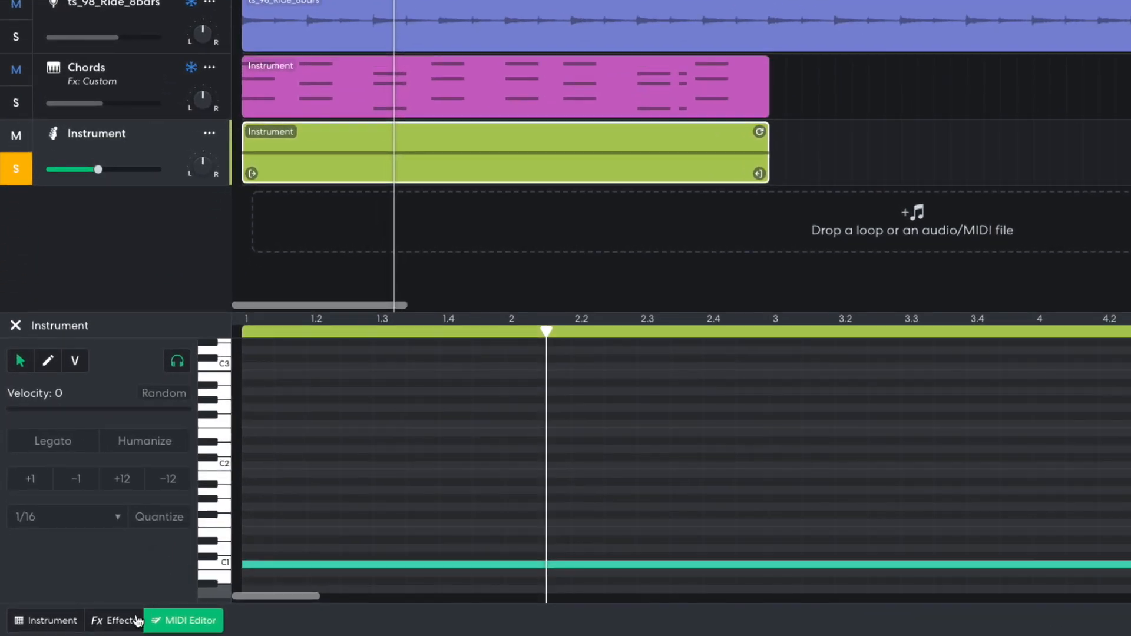
- Add a Multi Filter in Lowpass mode to the bass track, lower its frequency and play the soloed bass from the start
click(82, 626)
click(292, 505)
mouse_move(288, 574)
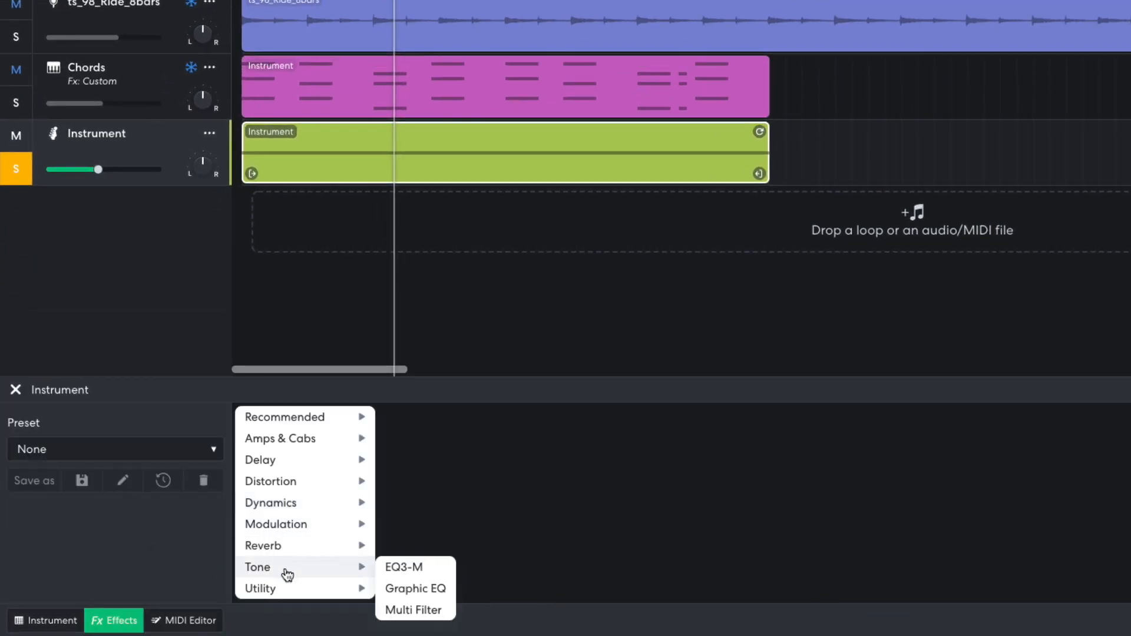
click(411, 607)
drag(306, 481, 309, 485)
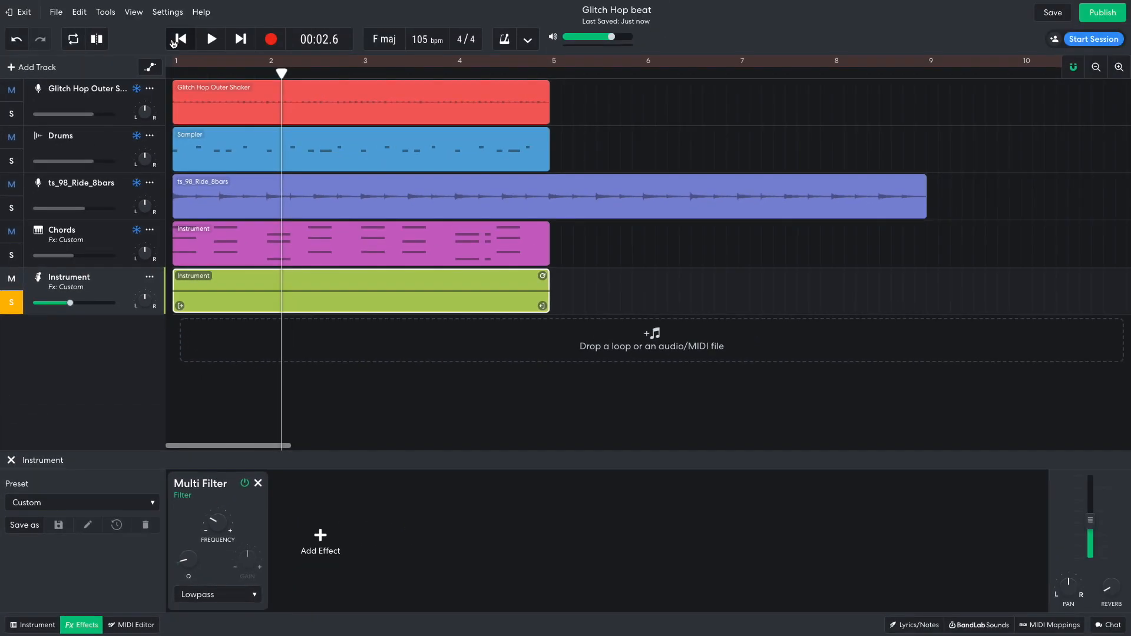
click(172, 42)
key(space)
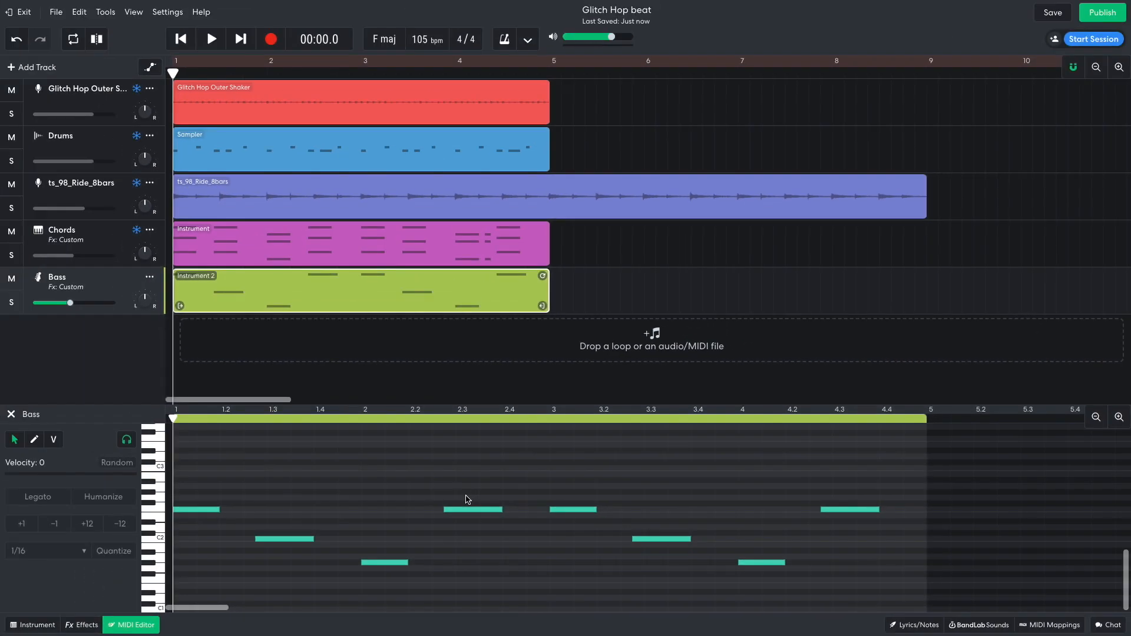
- Play the beat with the new bass line, search the sound library for "glitch hop" and open the Glitch Hop pack
key(space)
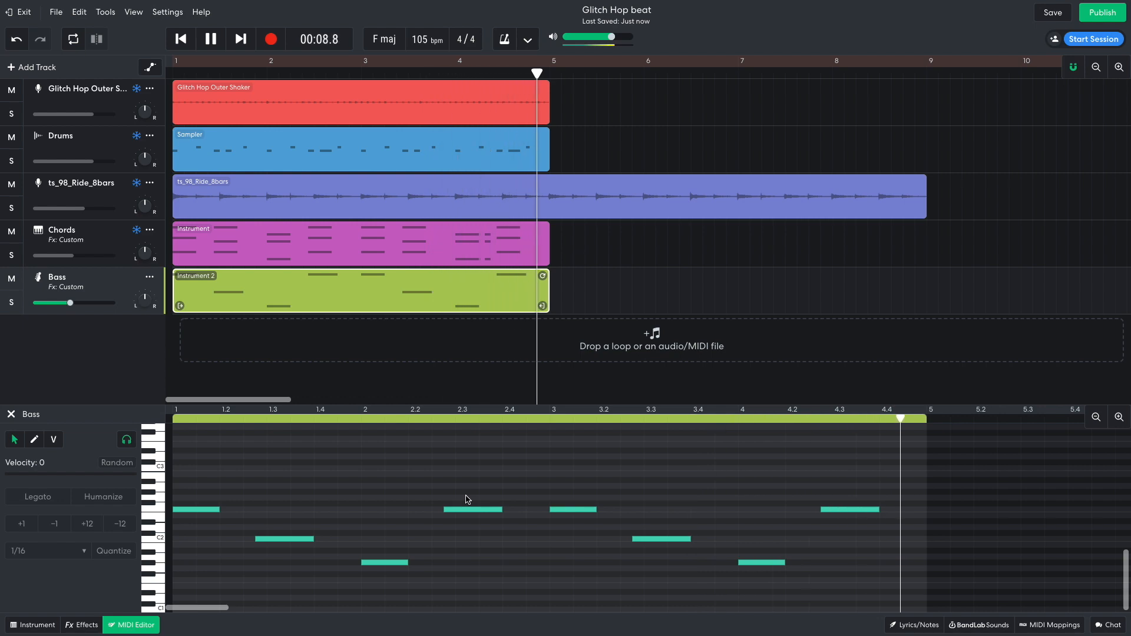
click(967, 626)
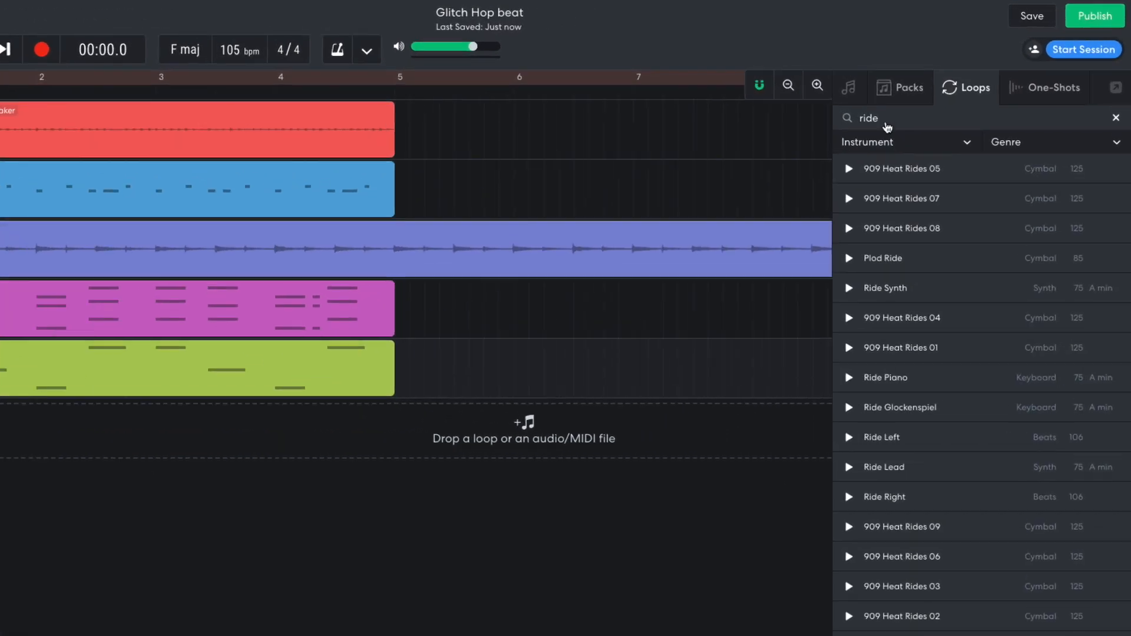
click(920, 79)
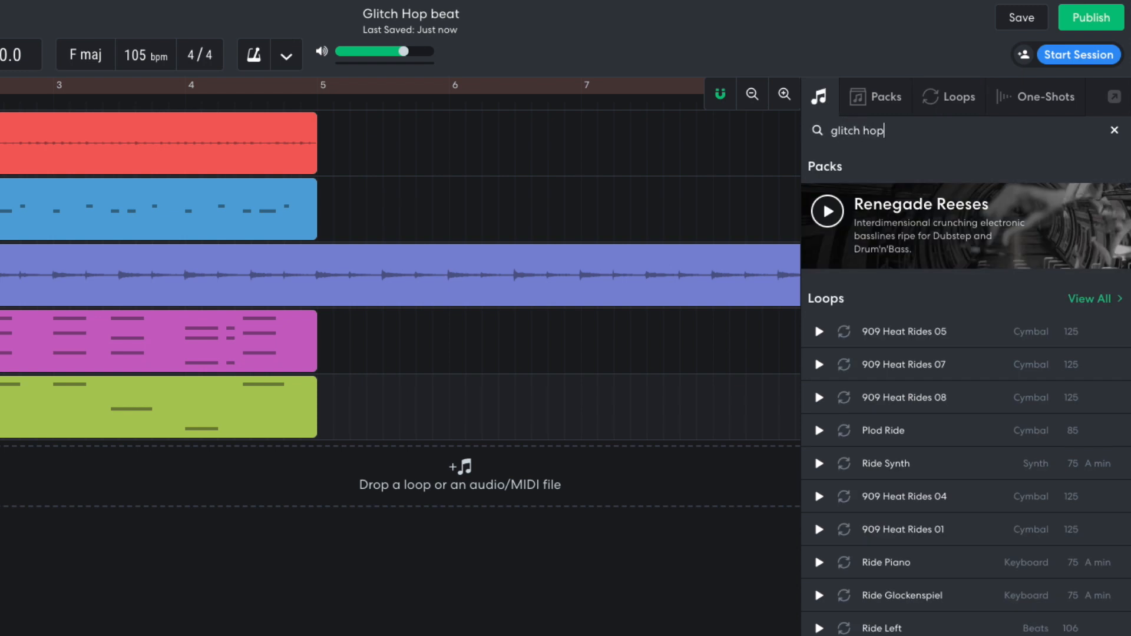
click(890, 209)
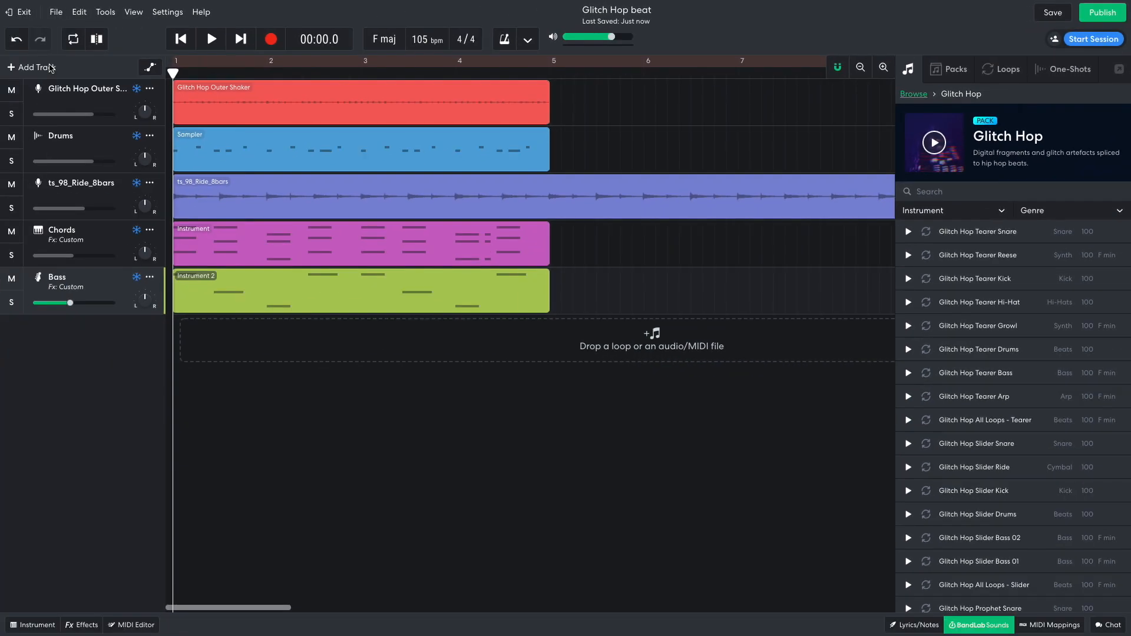
- Add a Sampler track, load the Glitch Hop Tearer Bass loop onto pad V and trim it to its opening section
click(51, 68)
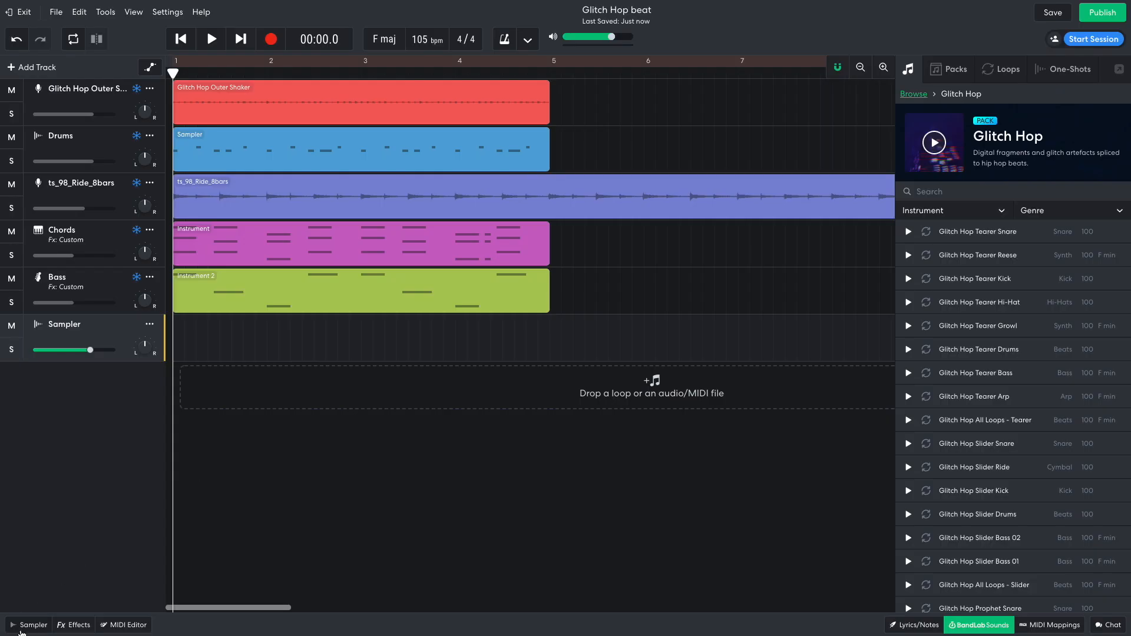
click(29, 626)
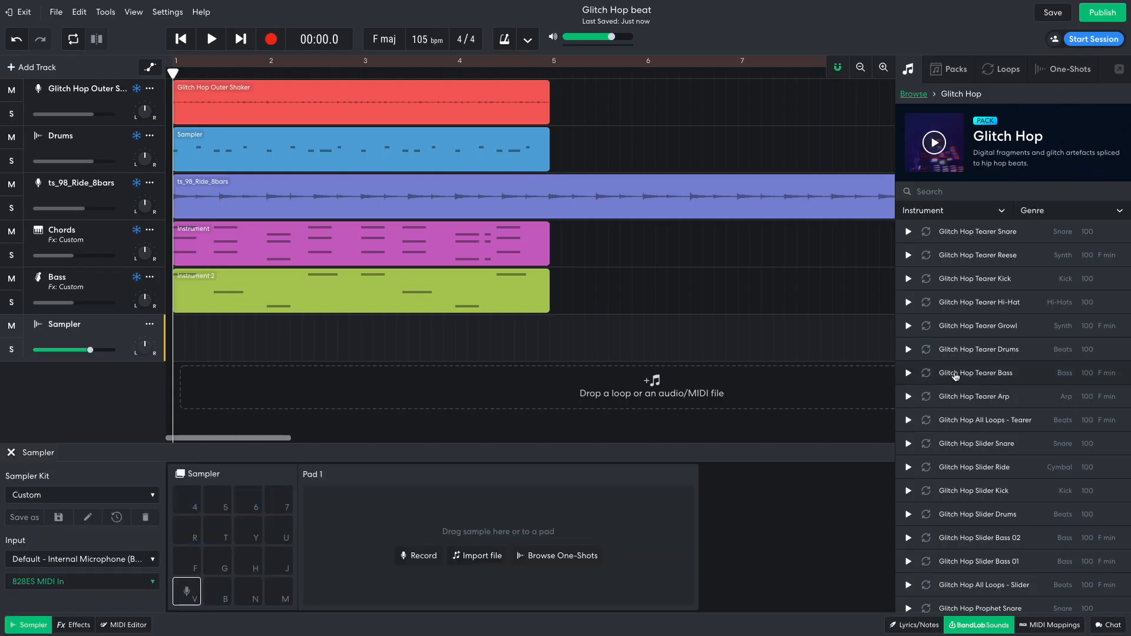
drag(941, 374, 181, 594)
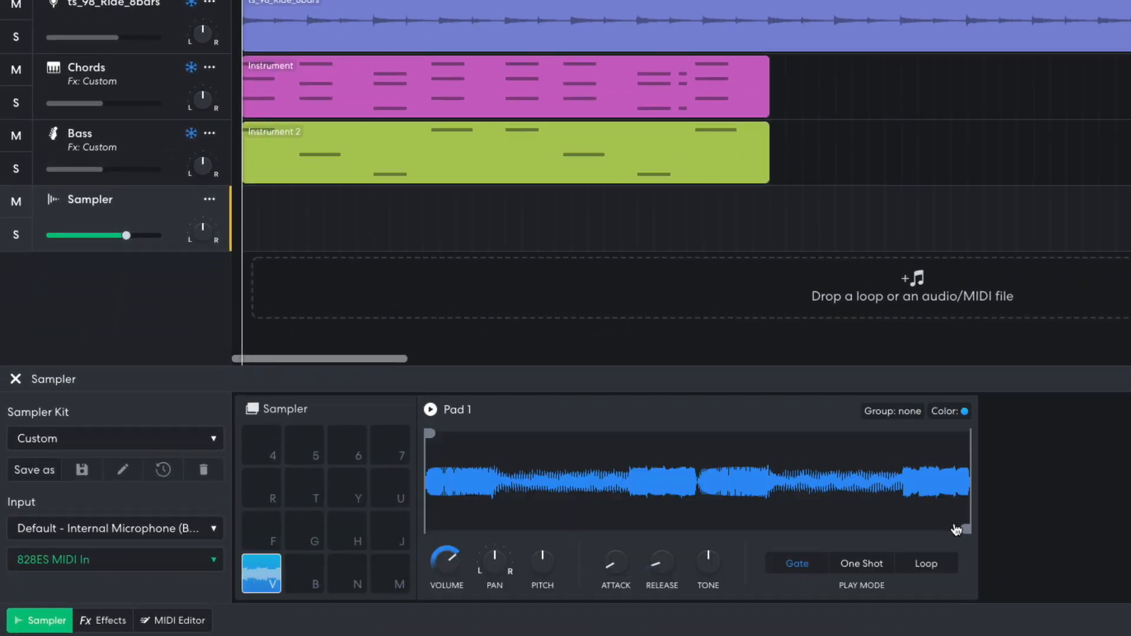
drag(965, 526, 496, 546)
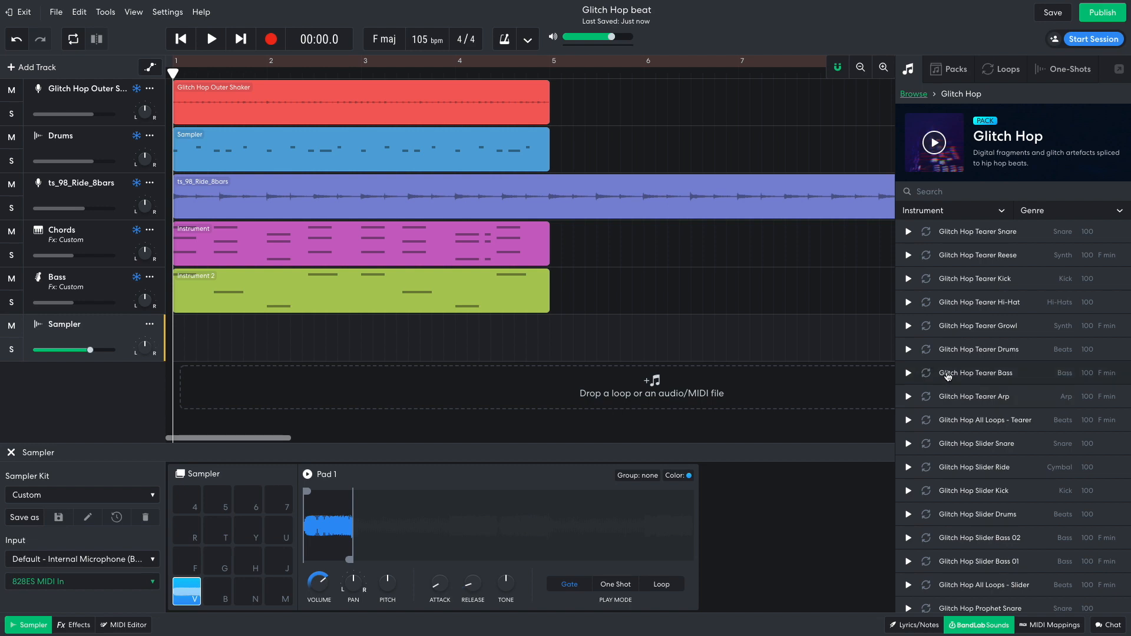
- Load Glitch Hop Tearer Bass onto pad B, trim it to the quieter second section and play the sampler pattern
drag(948, 376, 220, 595)
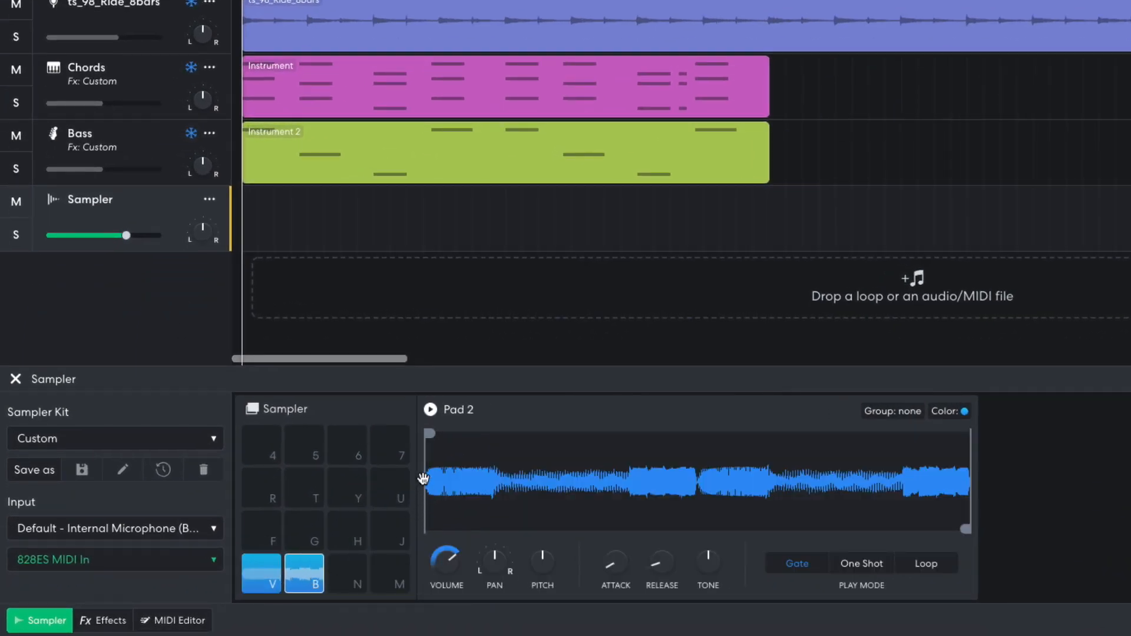
drag(433, 434, 498, 431)
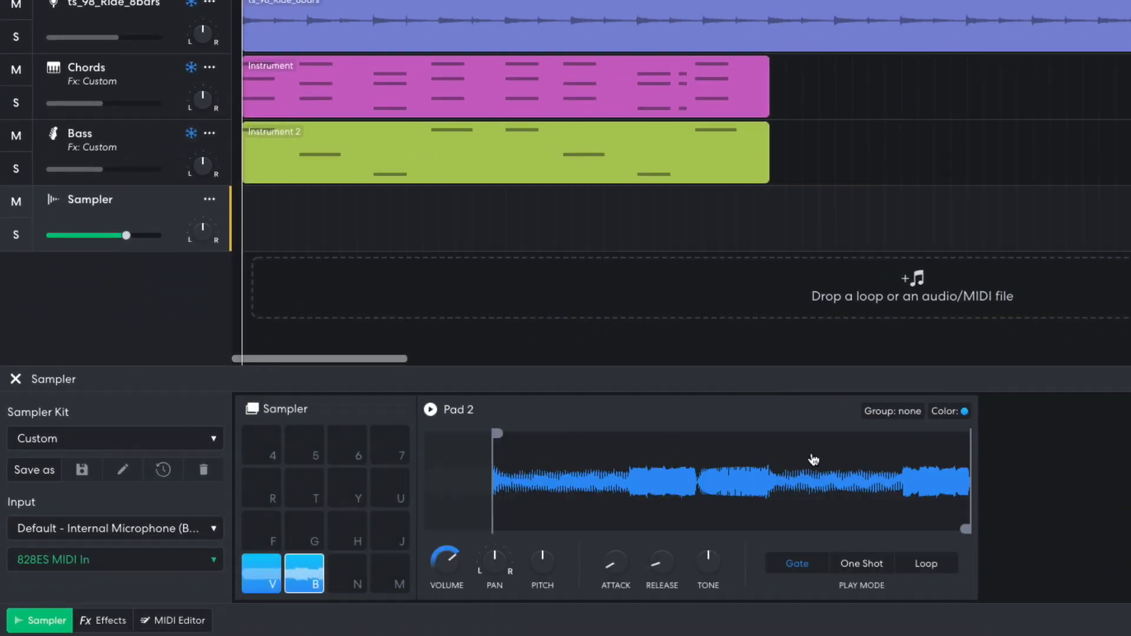
drag(970, 530, 643, 521)
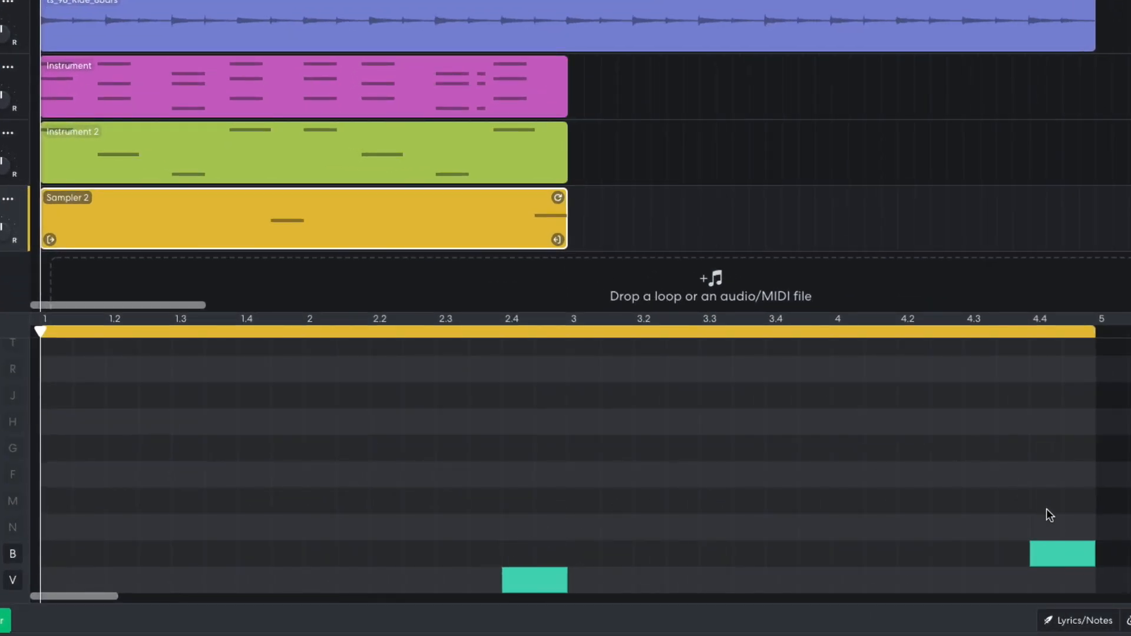
key(space)
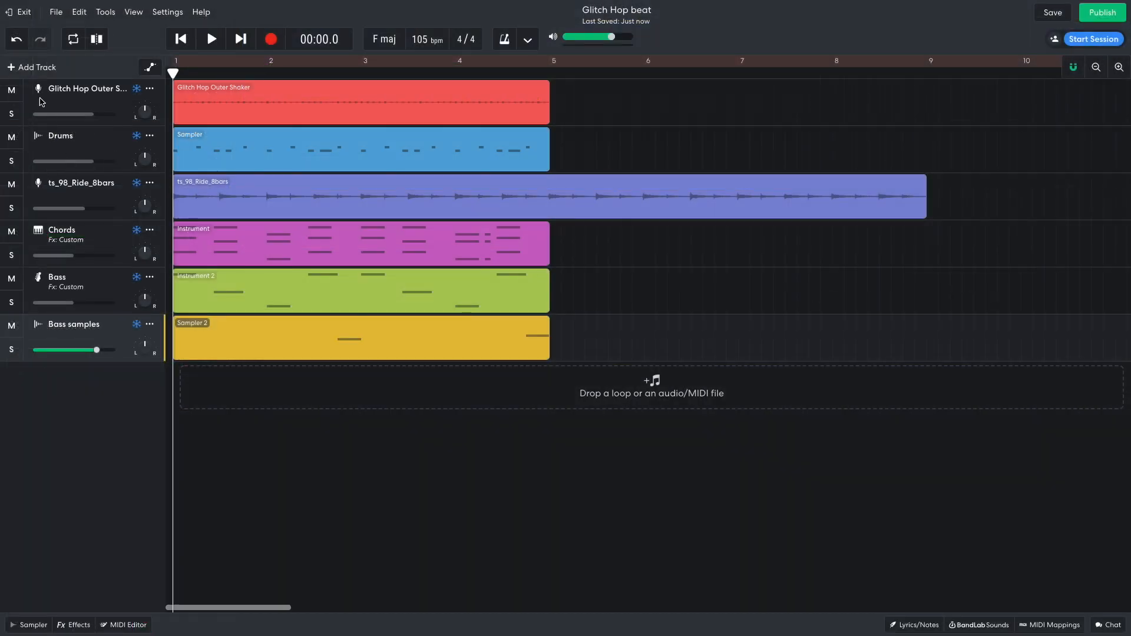
- Add an instrument track with the Hardcore Square Unison synth lead and play its four-bar melody
click(33, 67)
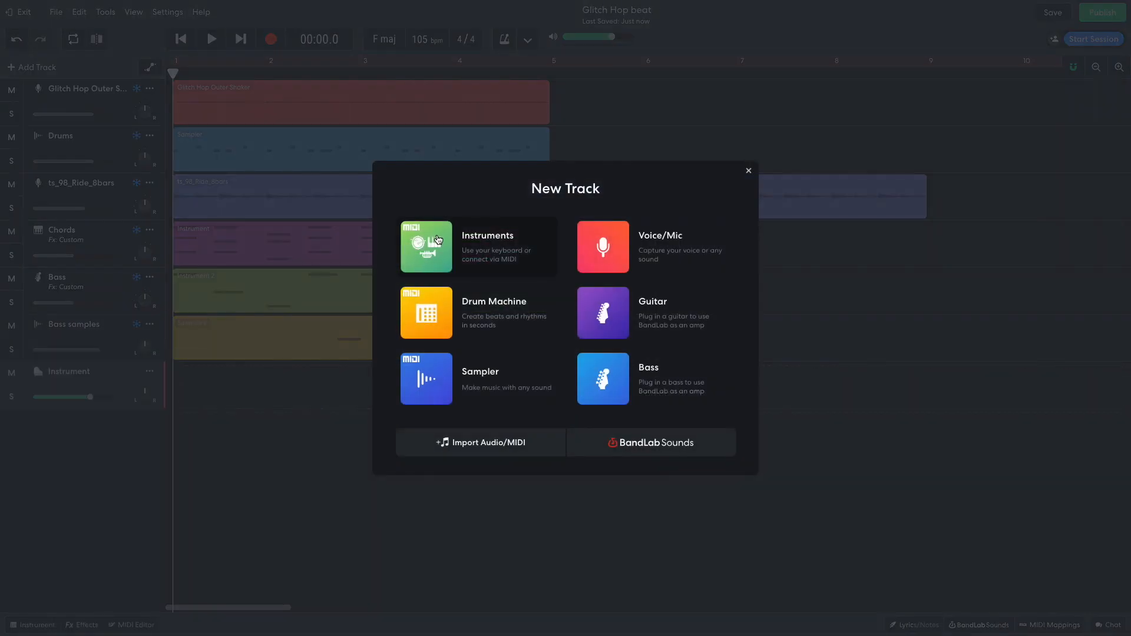
click(438, 239)
click(30, 625)
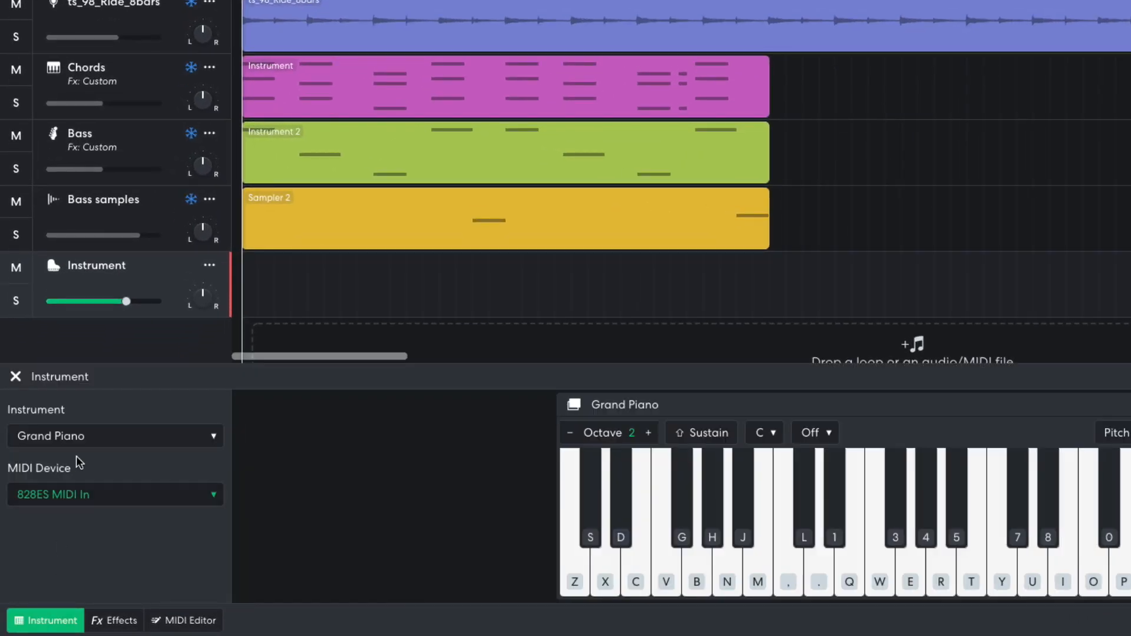
click(89, 436)
mouse_move(300, 484)
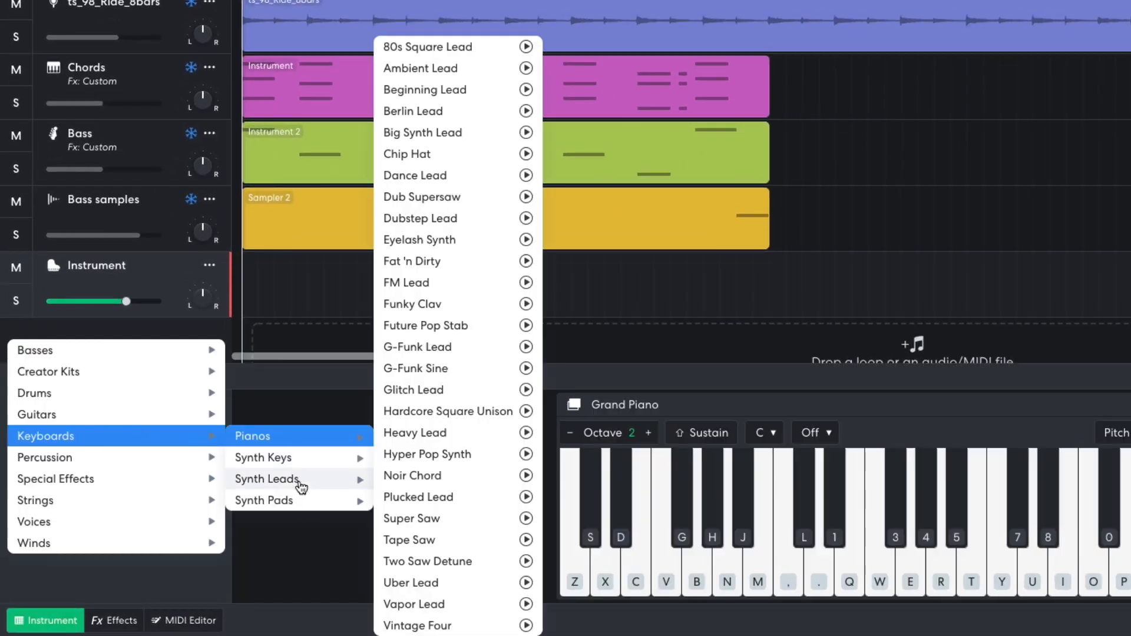
click(447, 411)
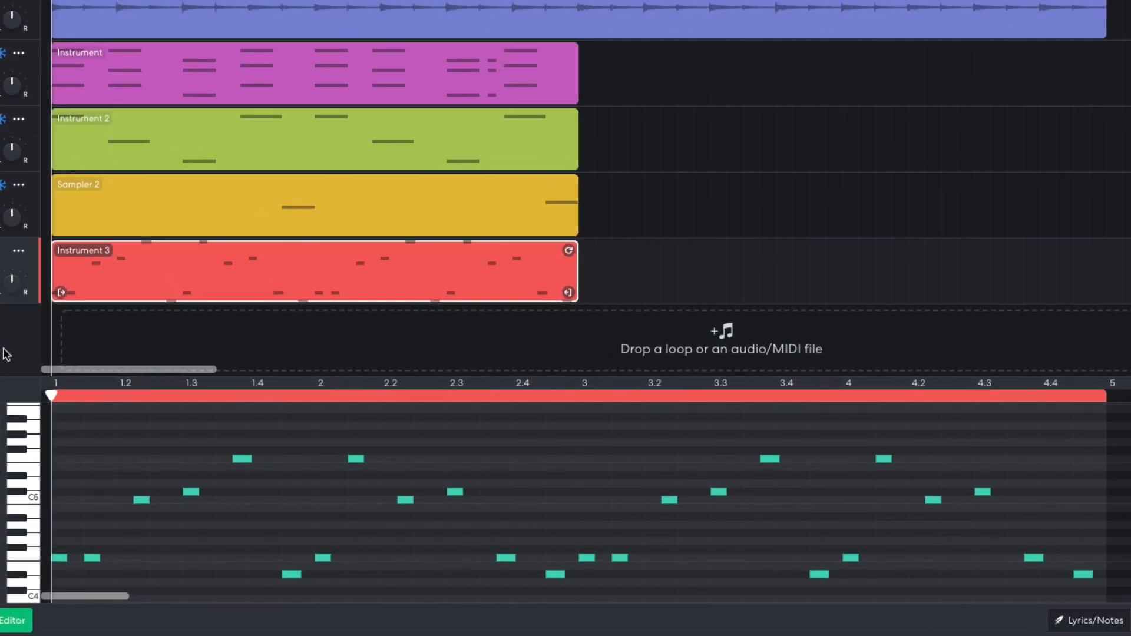
key(space)
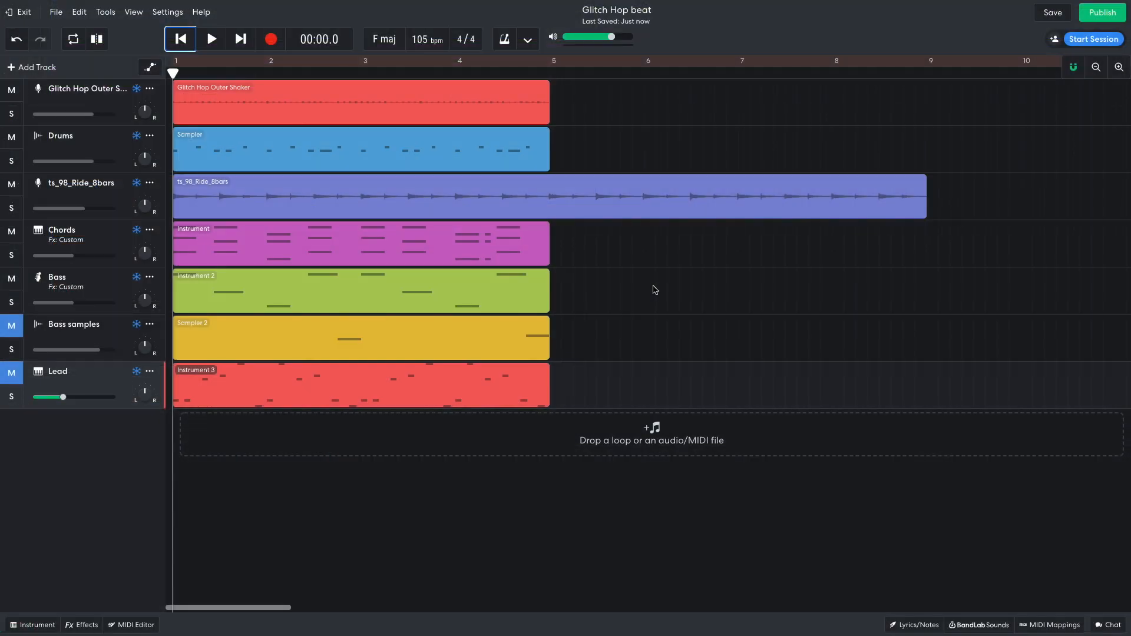
- Filter the loop library to the Voice instrument and the Pop / RnB genre
click(990, 626)
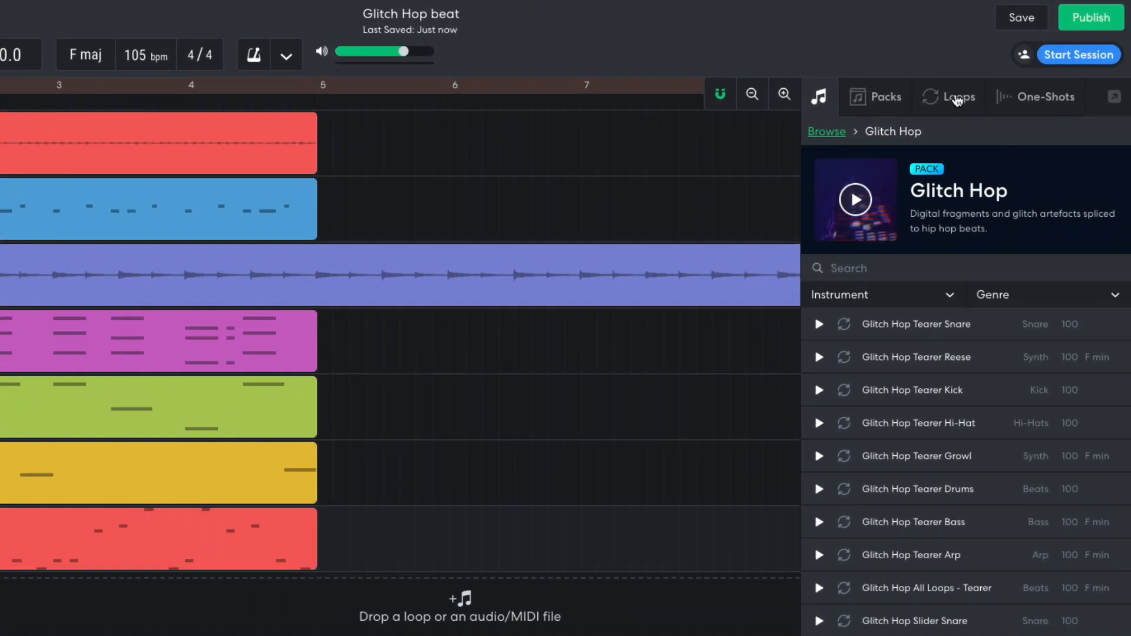
click(1008, 69)
click(902, 156)
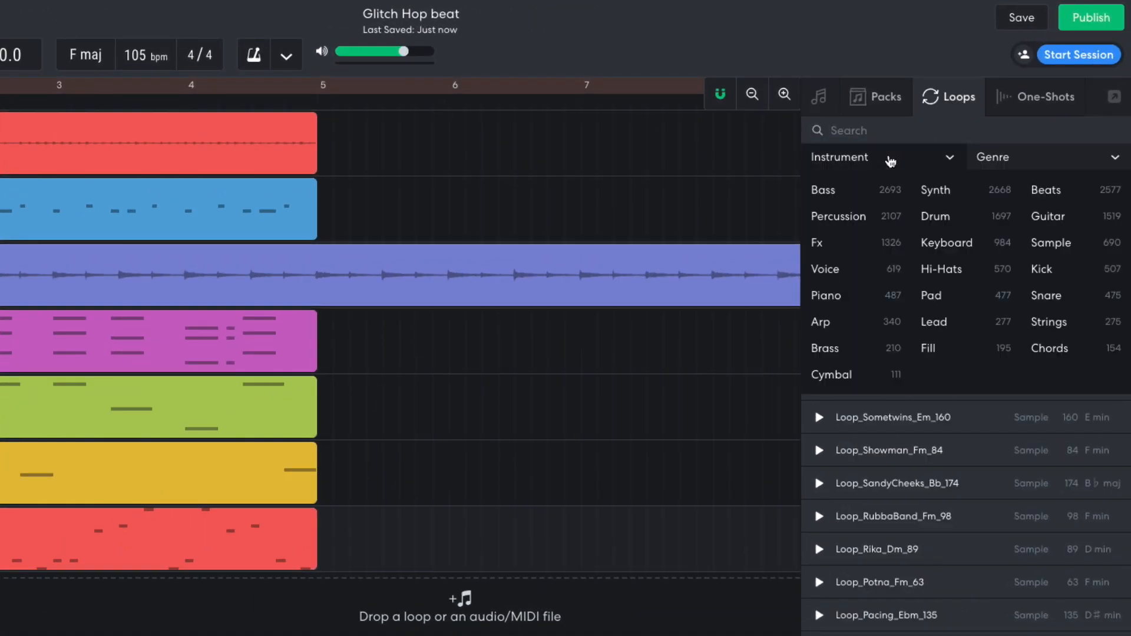
click(835, 274)
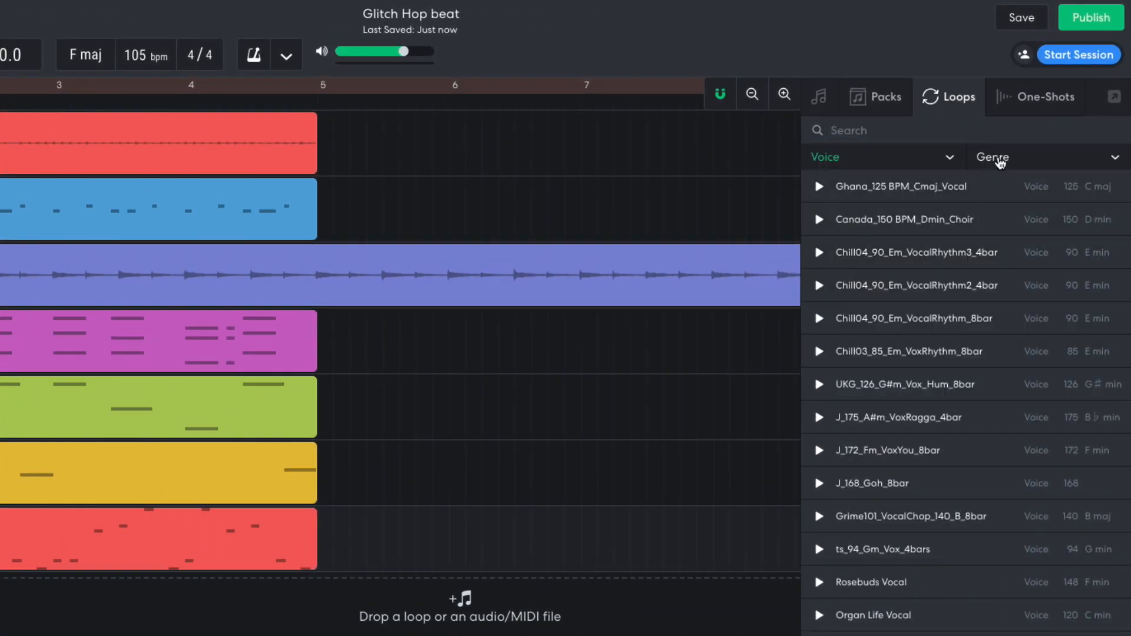
click(1000, 160)
click(1038, 189)
- Place the Cherry Vox 01 loop on a new track at bar 1 and play it with the beat
scroll(896, 560, down, 10)
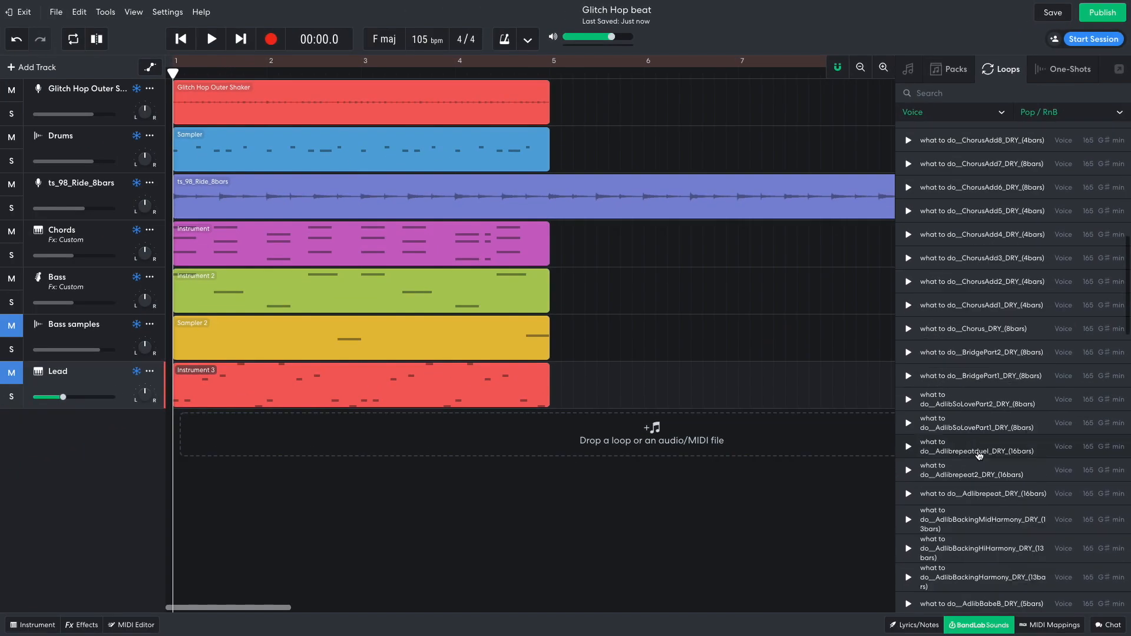
scroll(979, 455, down, 15)
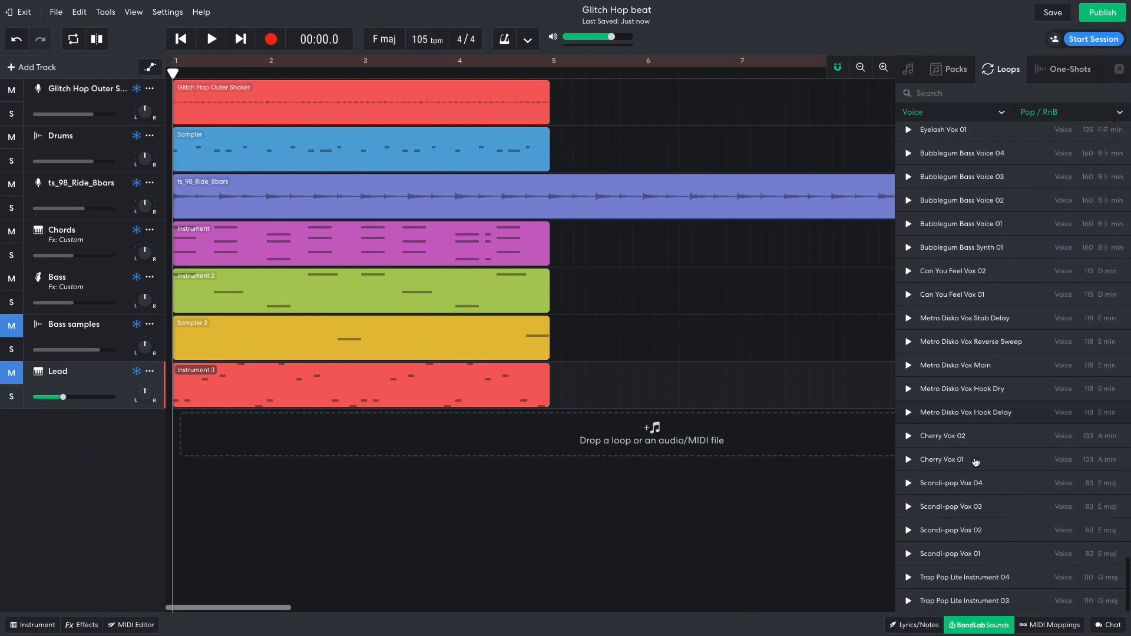
drag(953, 457, 250, 429)
key(space)
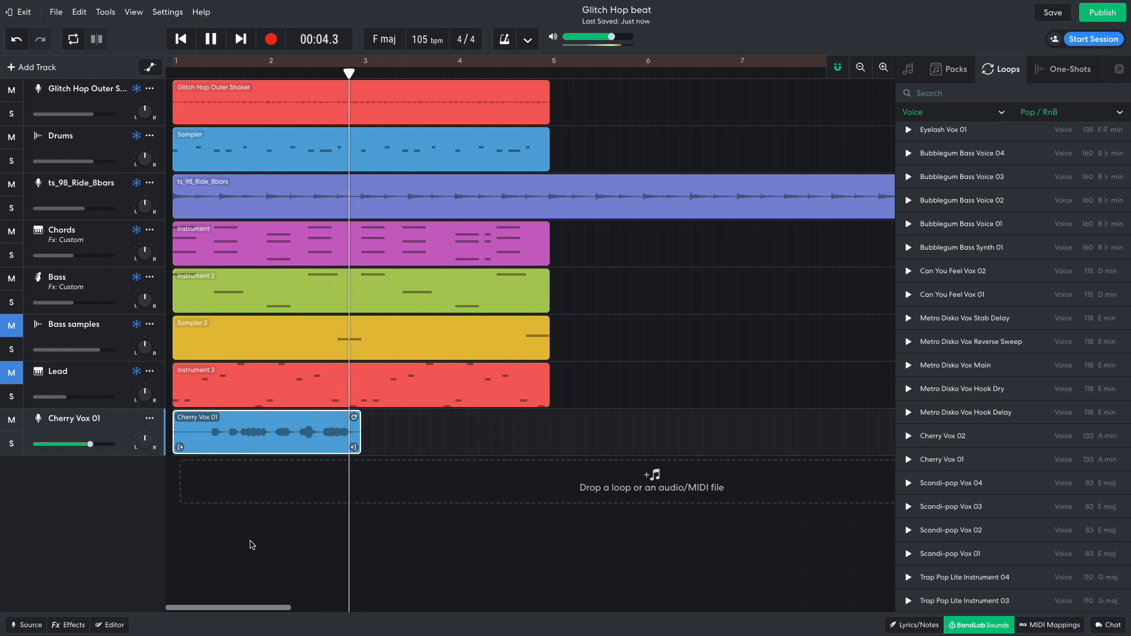
key(space)
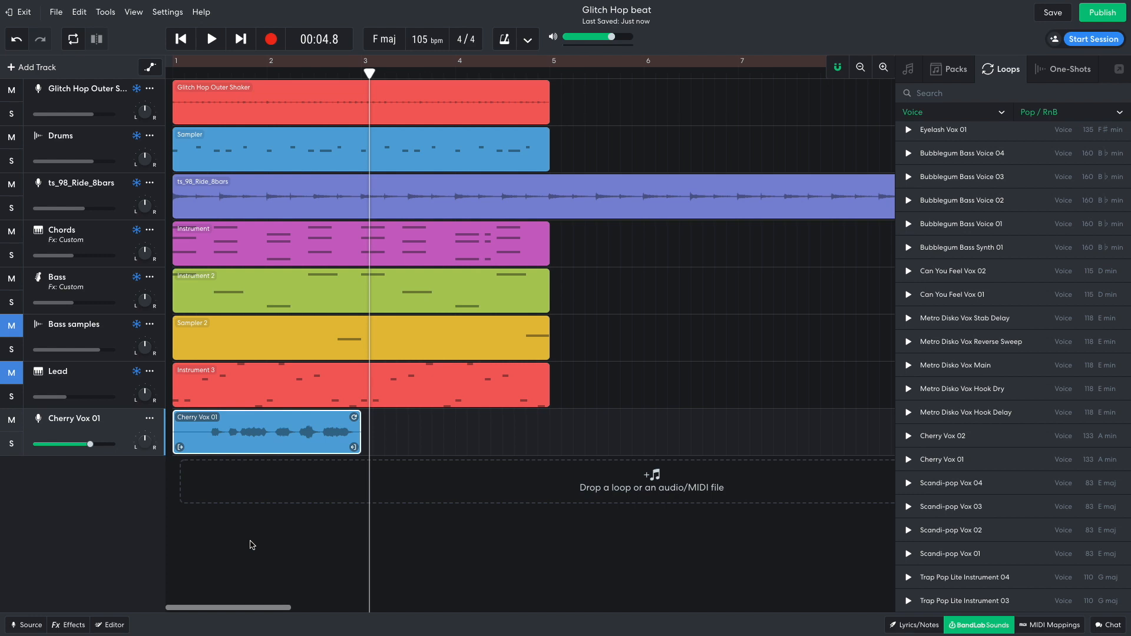
- Set the Cherry Vox 01 clip's pitch shift to -4 and duplicate the clip at bar 3
double_click(253, 434)
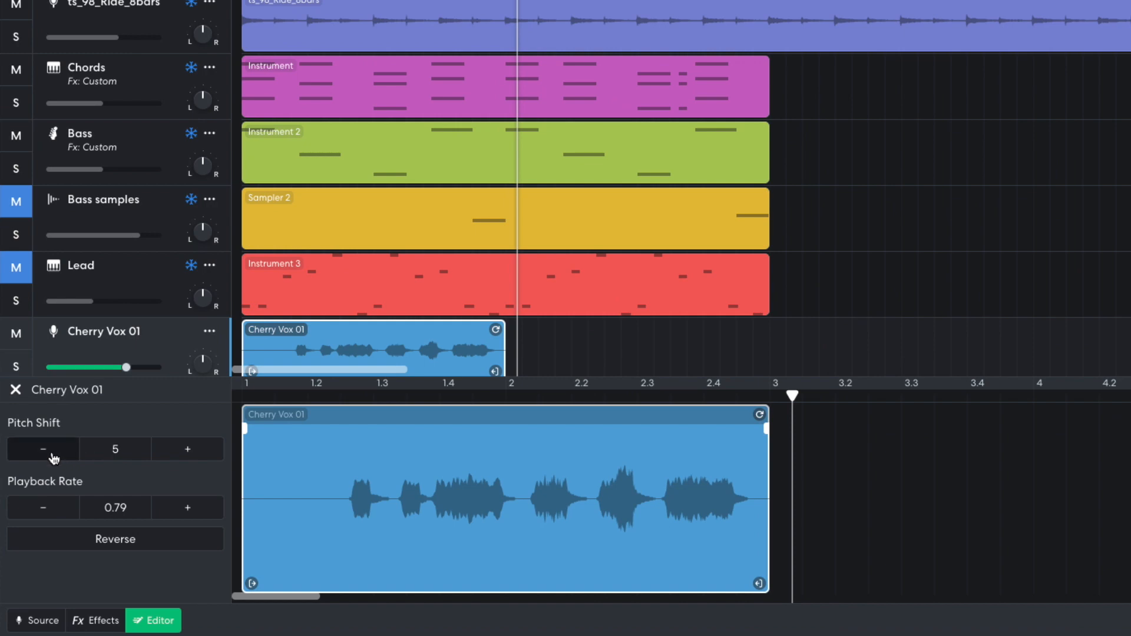
click(53, 455)
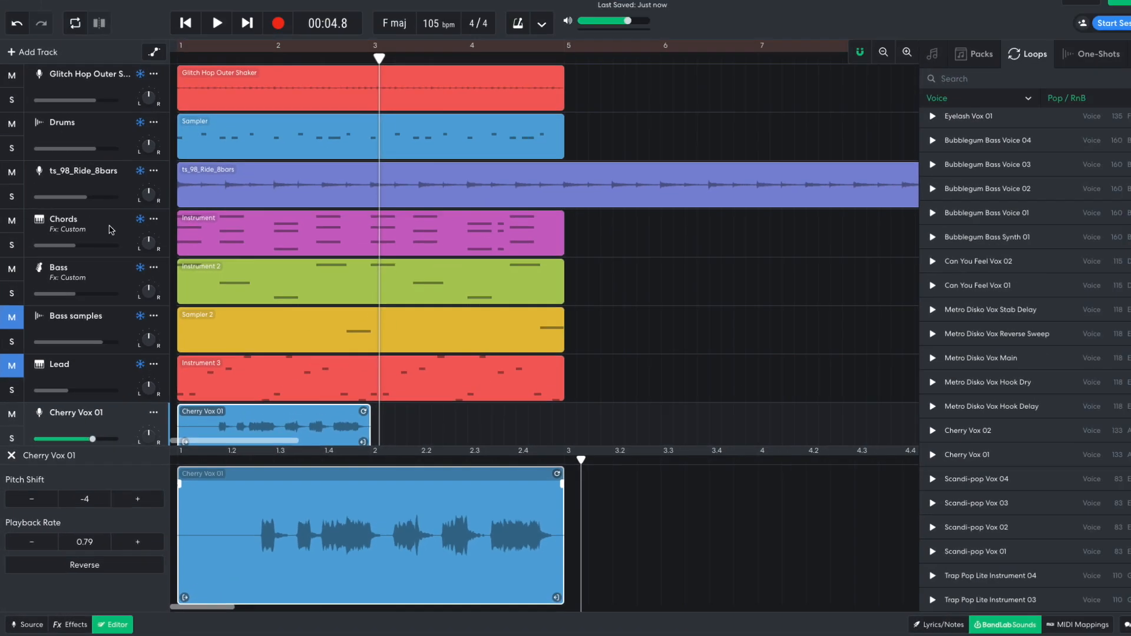
click(179, 39)
key(space)
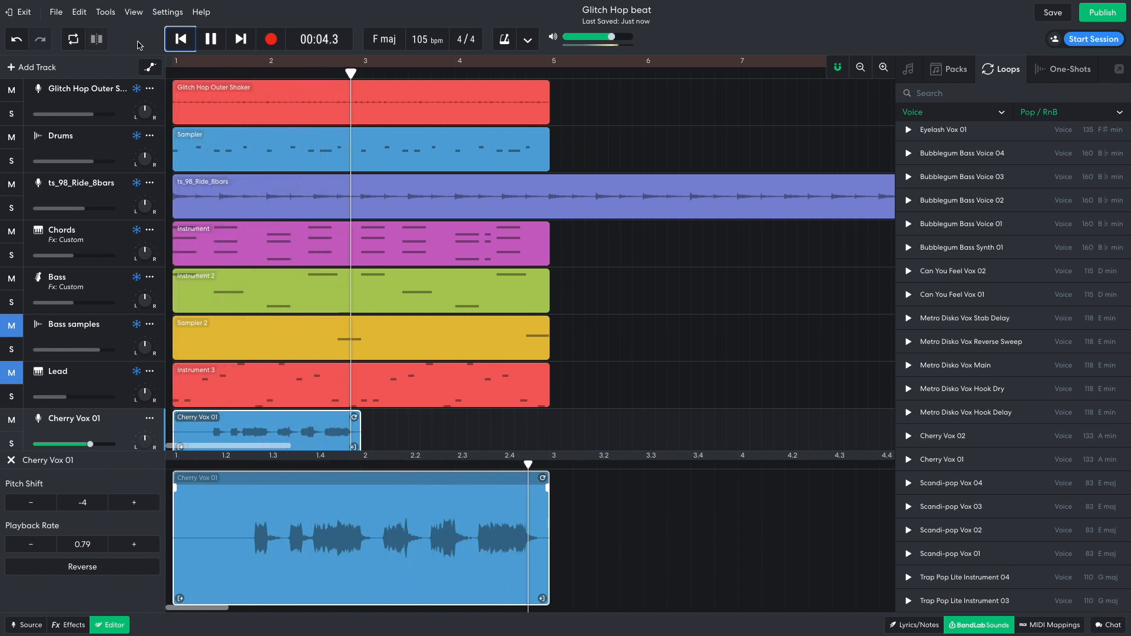
key(space)
drag(236, 424, 423, 427)
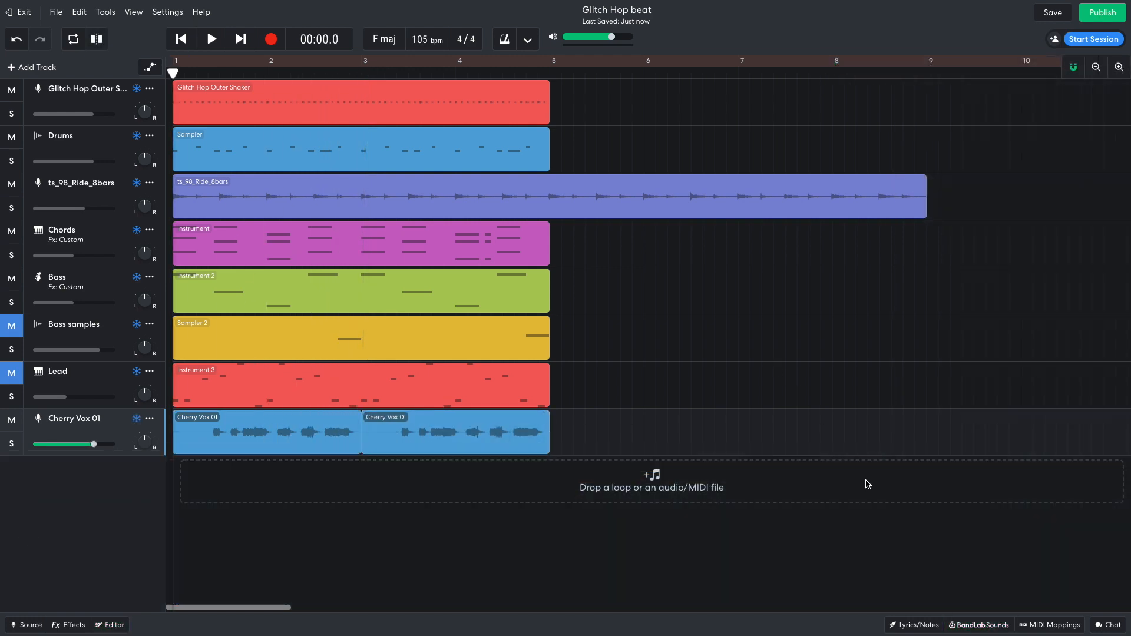
- Filter the voice loops to Hip Hop / Trap and place IJ_122_Chant_2bar on a new track at bar 1
click(969, 627)
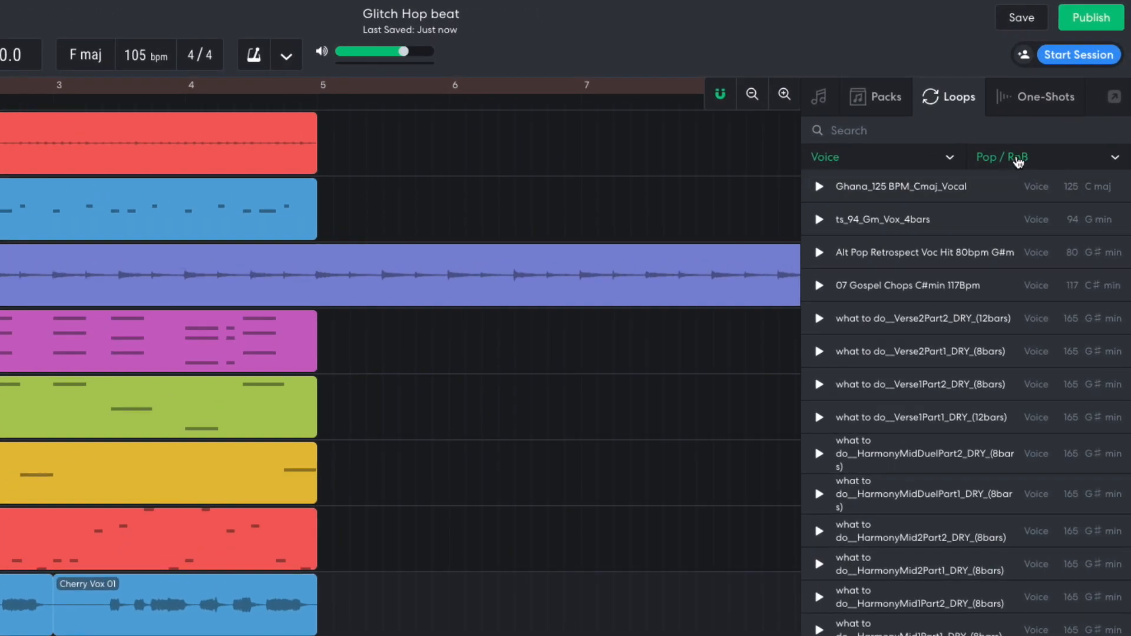
click(1037, 112)
click(956, 214)
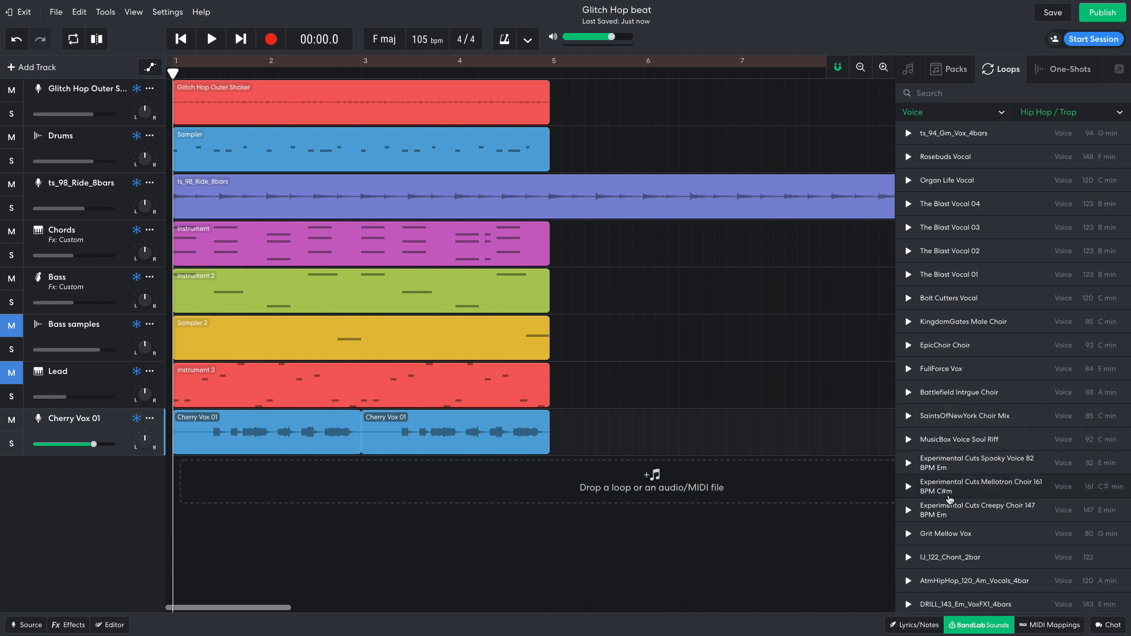
drag(948, 558, 214, 483)
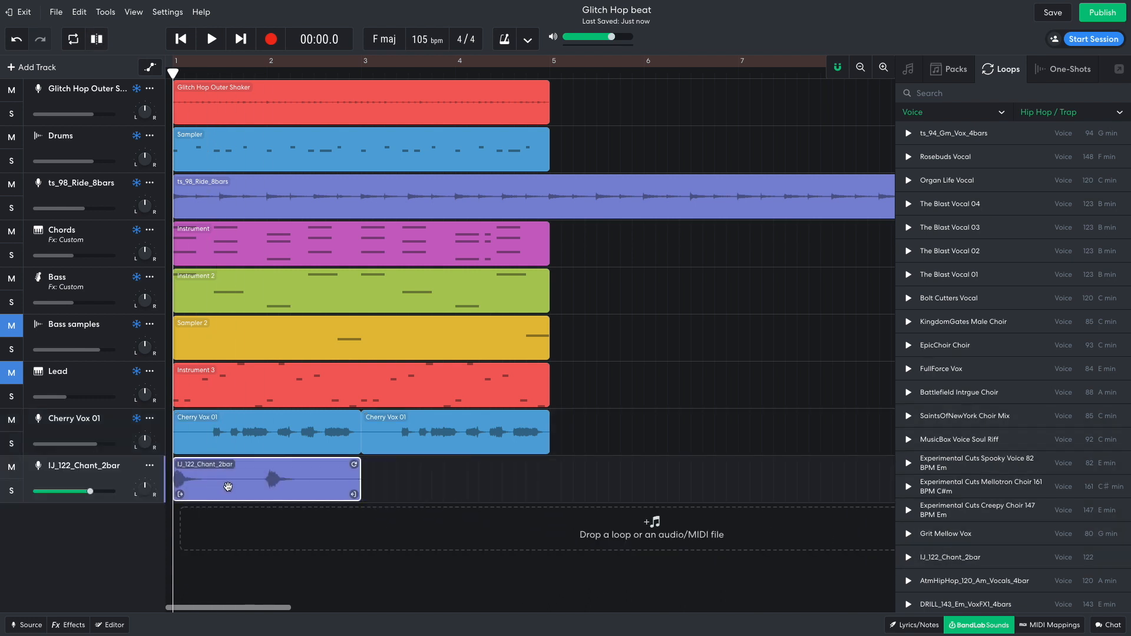
- Trim the IJ_122_Chant_2bar clip to about half a bar, keeping the first chant, and copy it to bar 3
drag(354, 493, 212, 493)
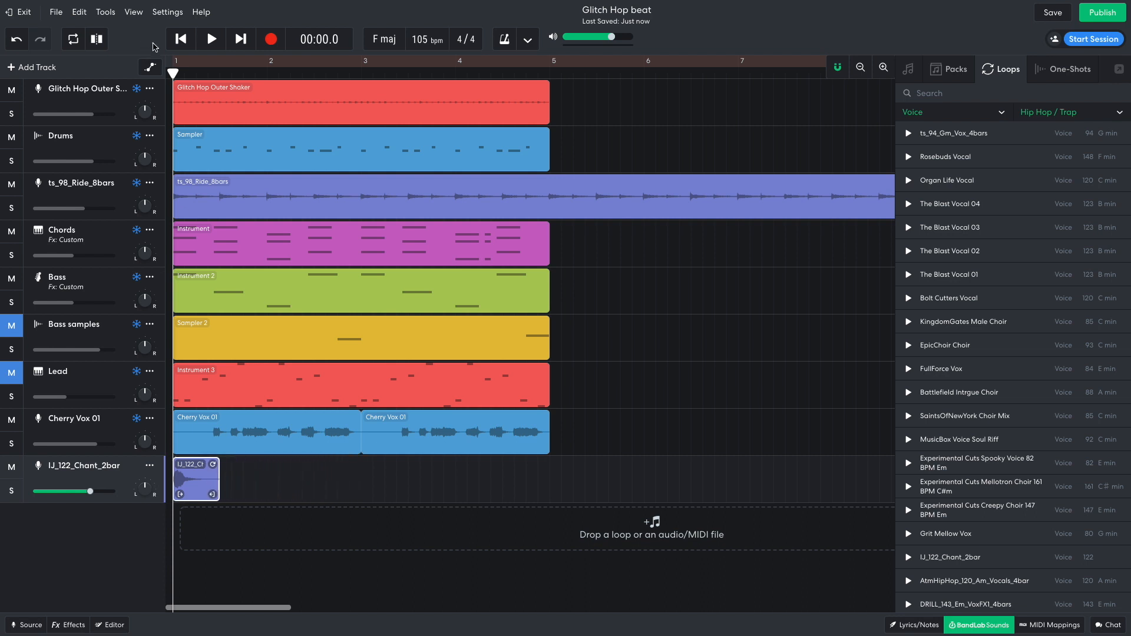
key(space)
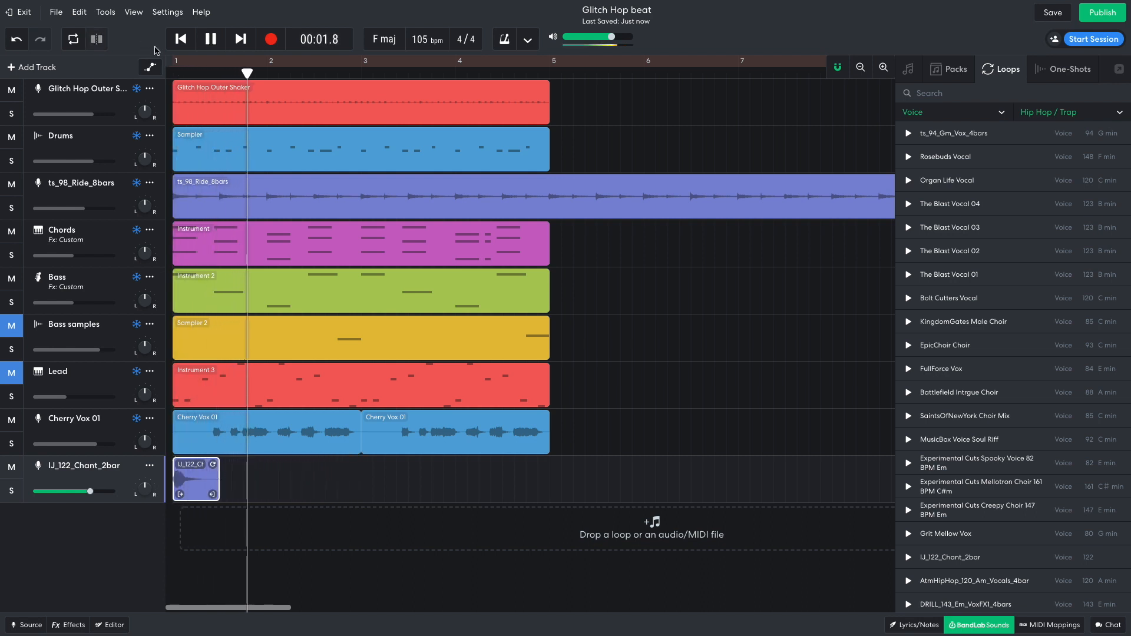
key(space)
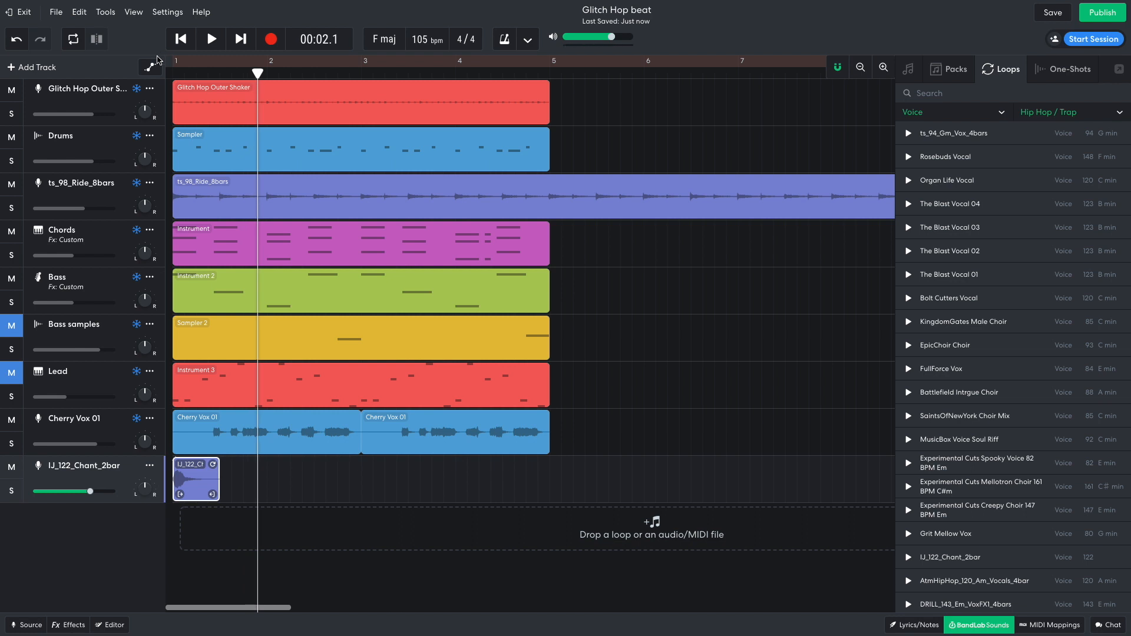
drag(192, 480, 381, 480)
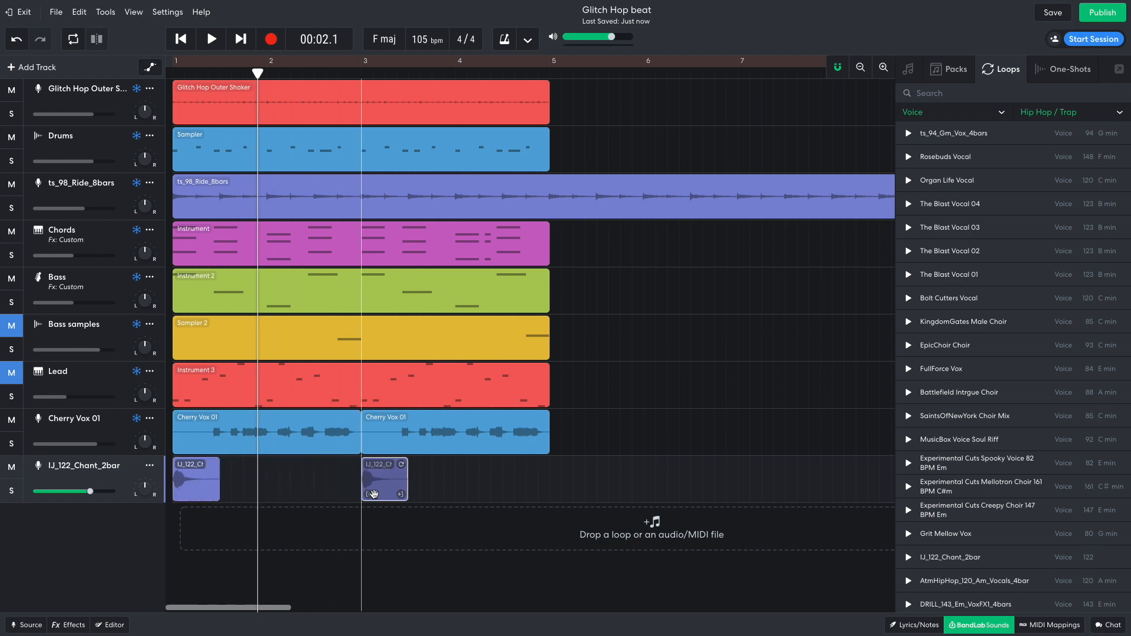
- Play the beat from the start with the two chant clips
click(179, 41)
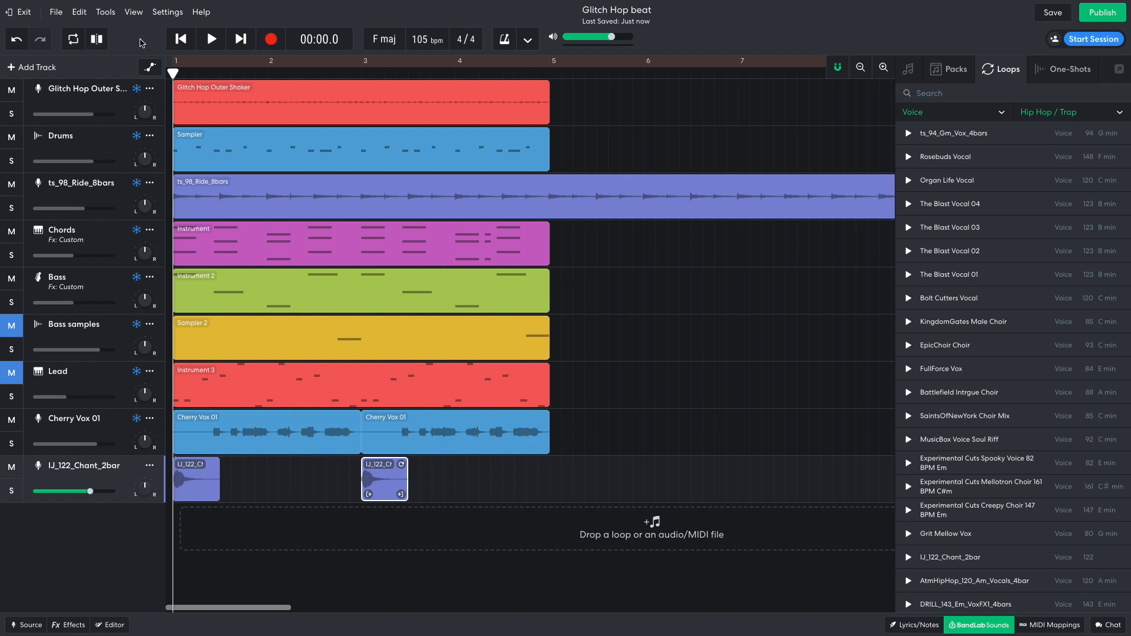
key(space)
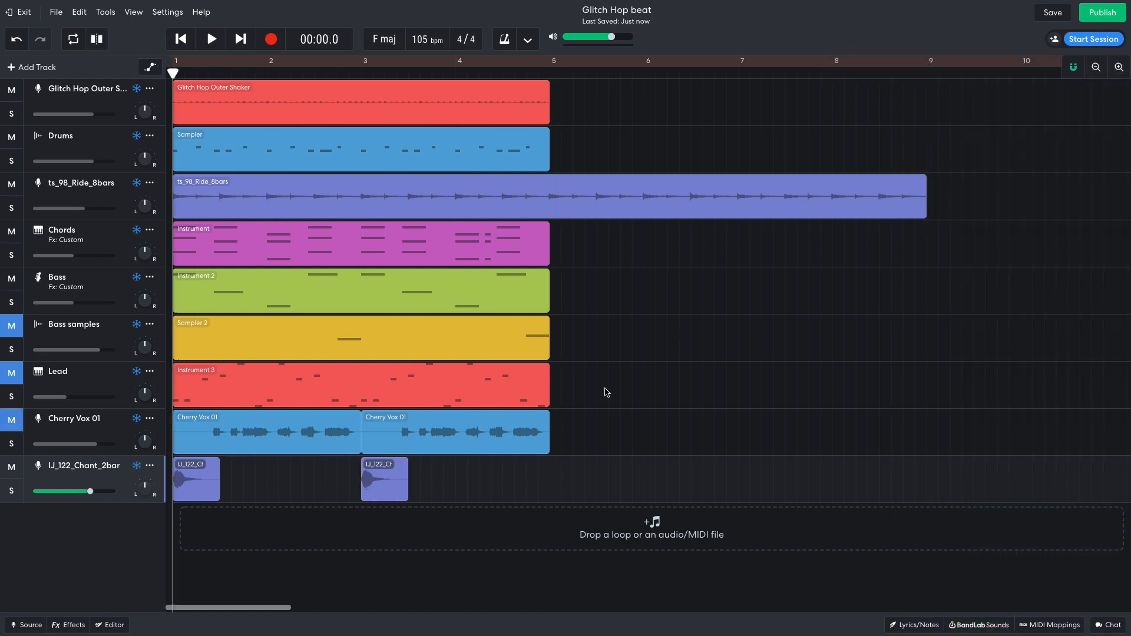
- Reset the instrument and genre filters of the loop library
click(968, 623)
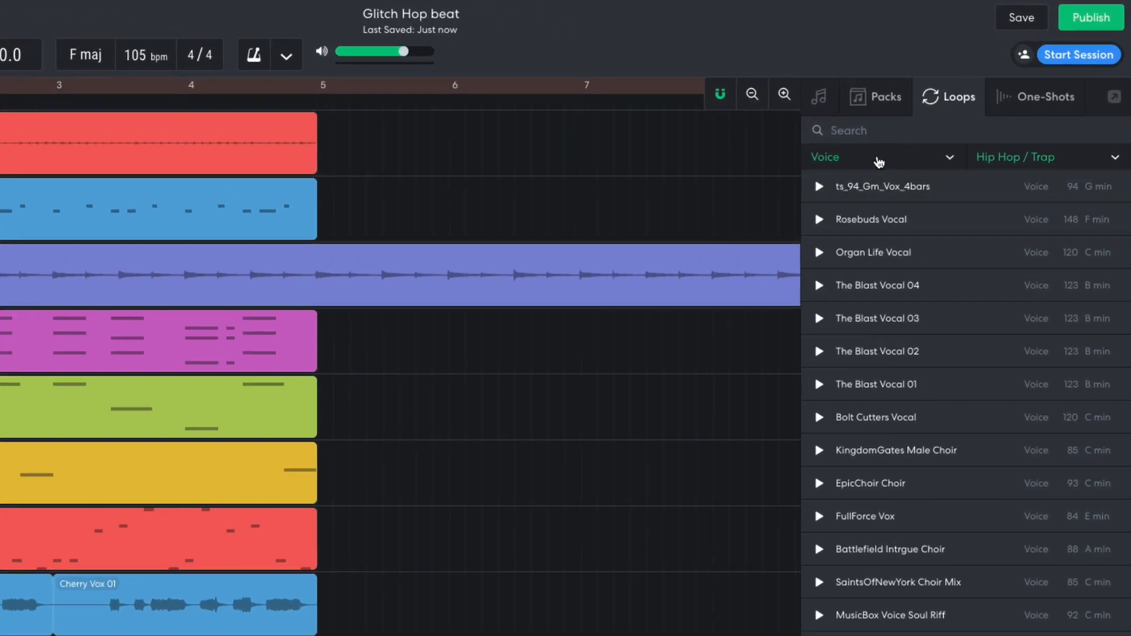
click(950, 116)
click(878, 188)
click(996, 158)
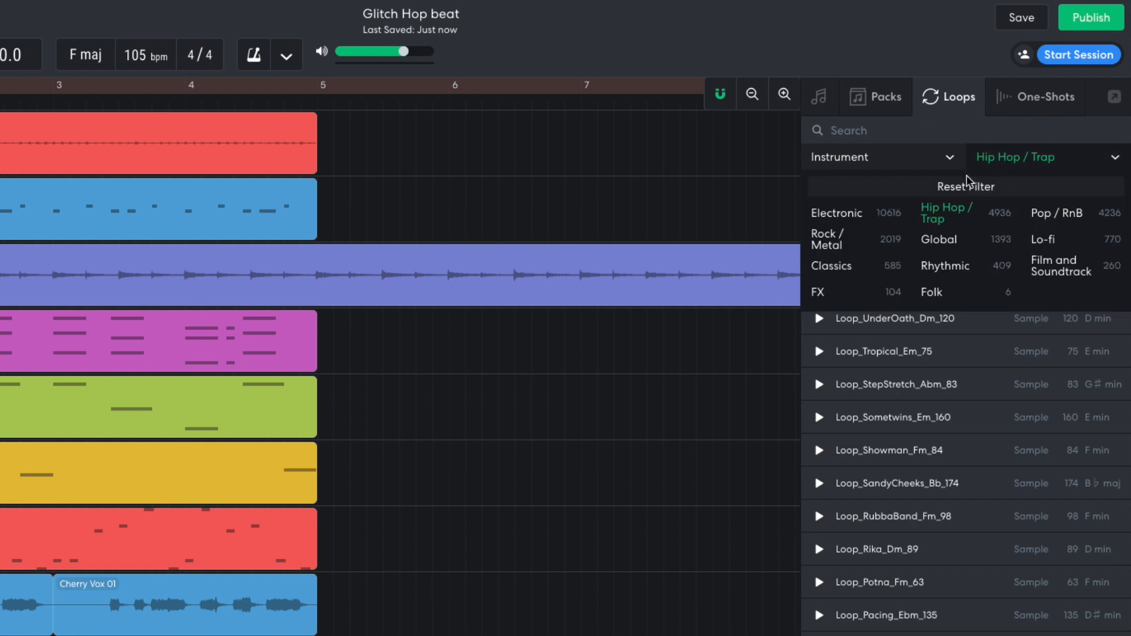
click(968, 185)
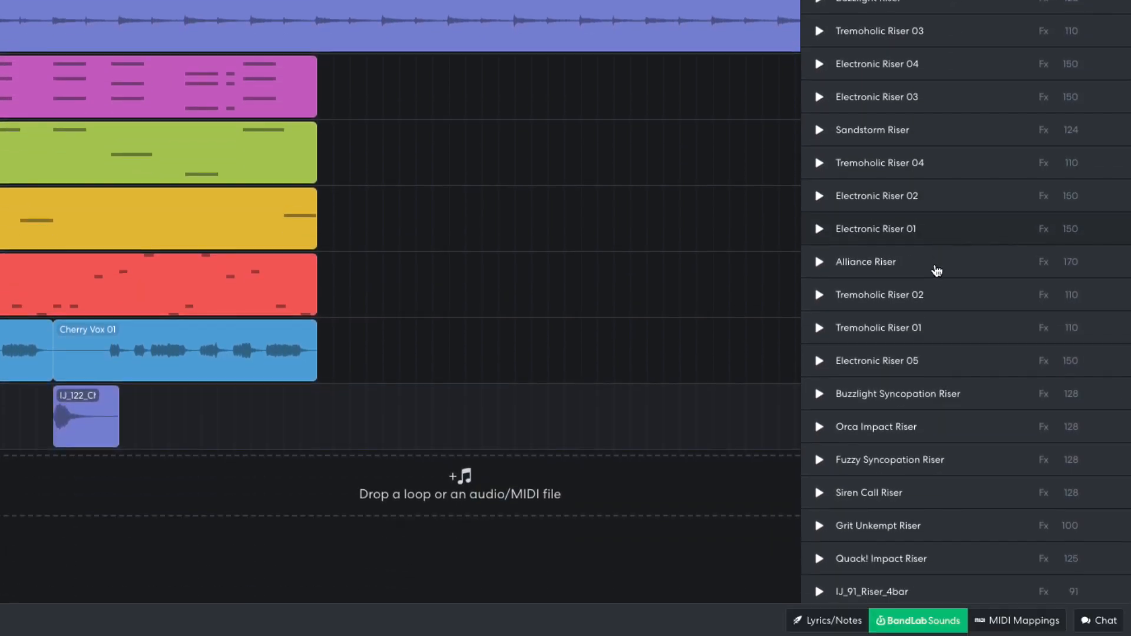
- Search the loops for "riser", place Glitch Lightning Riser 02 on a new track at bar 1 and play it with the beat
scroll(931, 425, down, 1)
drag(880, 540, 227, 536)
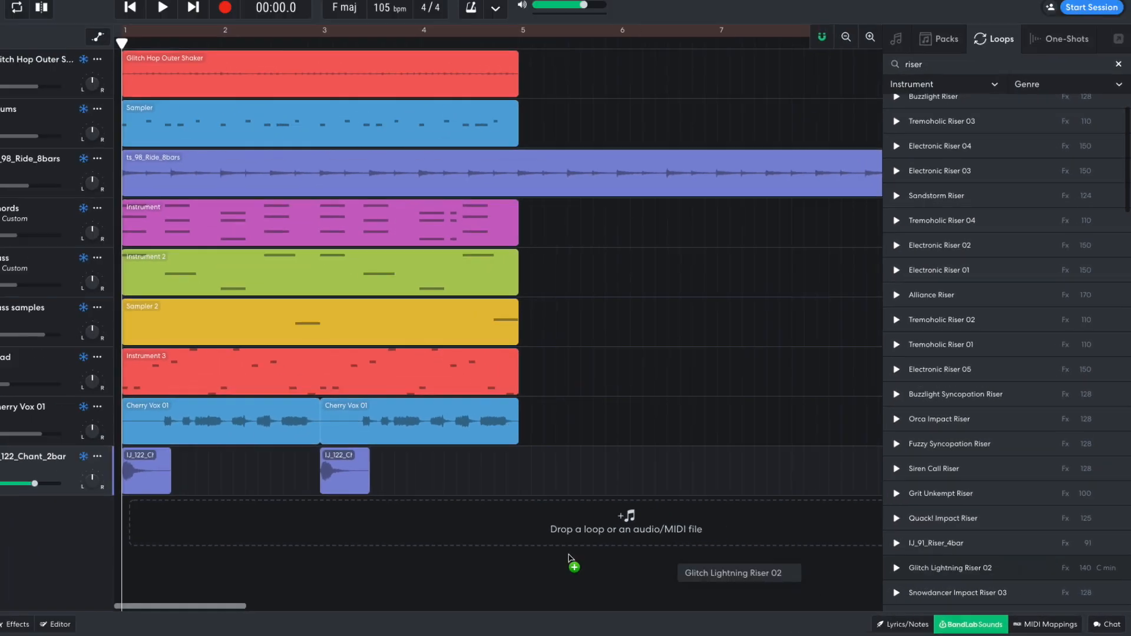
key(space)
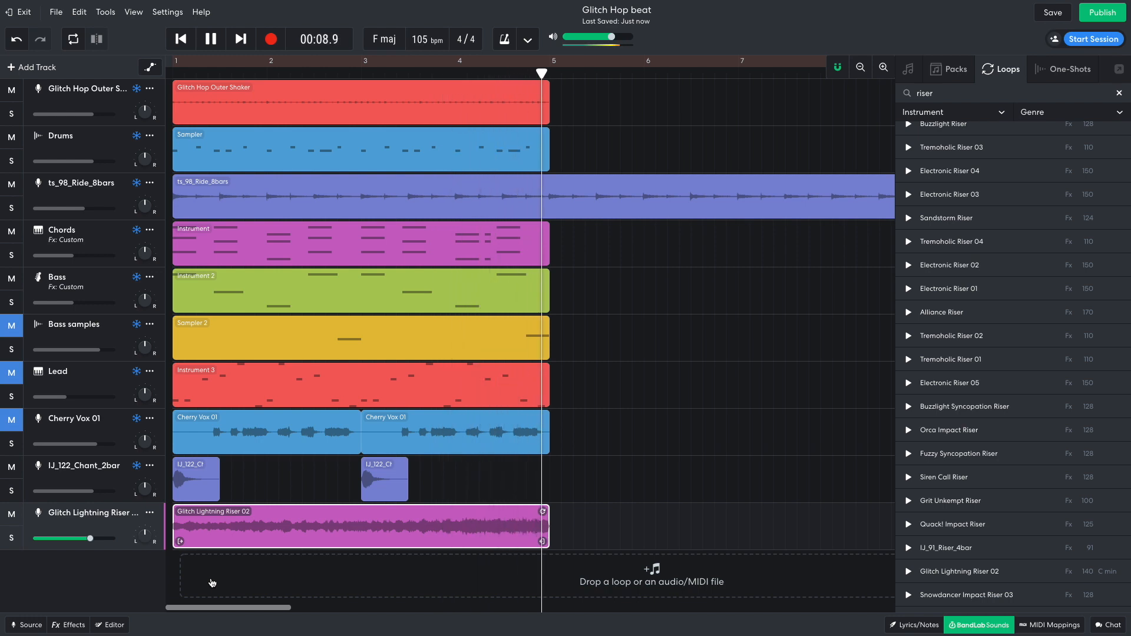
key(space)
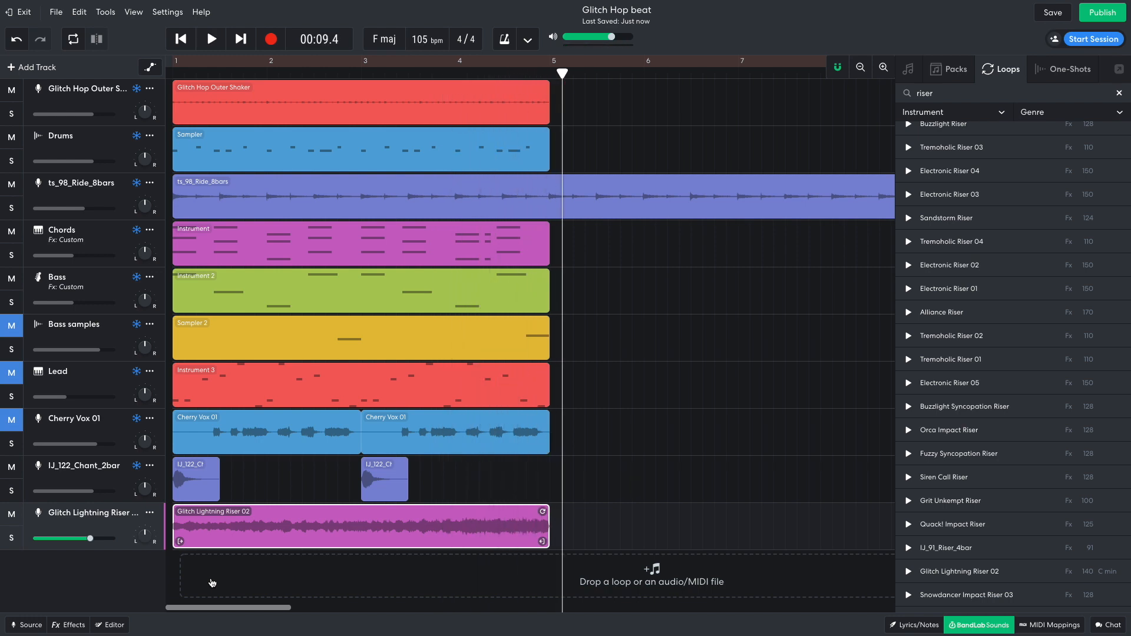
- Set the Glitch Lightning Riser 02 clip's pitch shift to 5
double_click(222, 525)
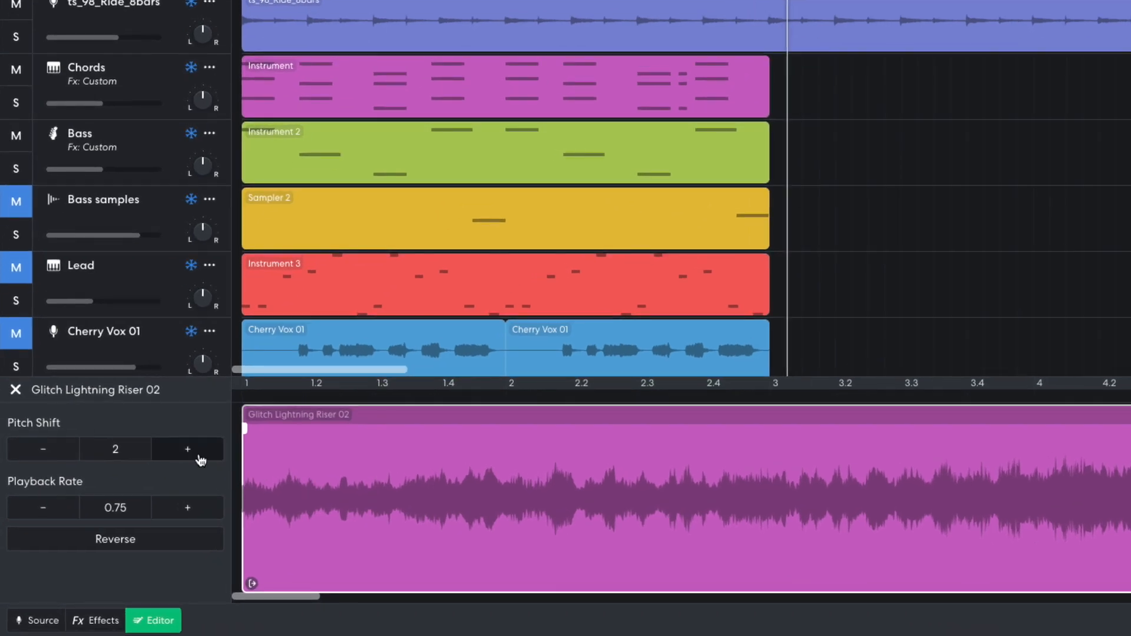
click(201, 460)
click(201, 461)
click(201, 460)
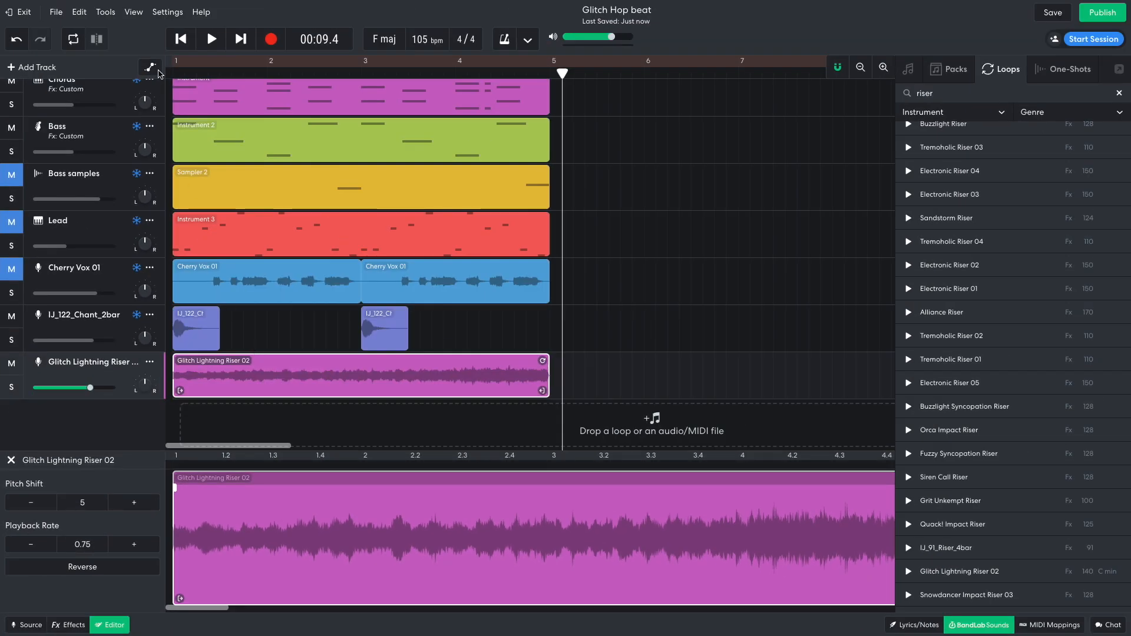
- Play the beat from the start with the pitched riser and lower the riser track's volume slightly
click(181, 38)
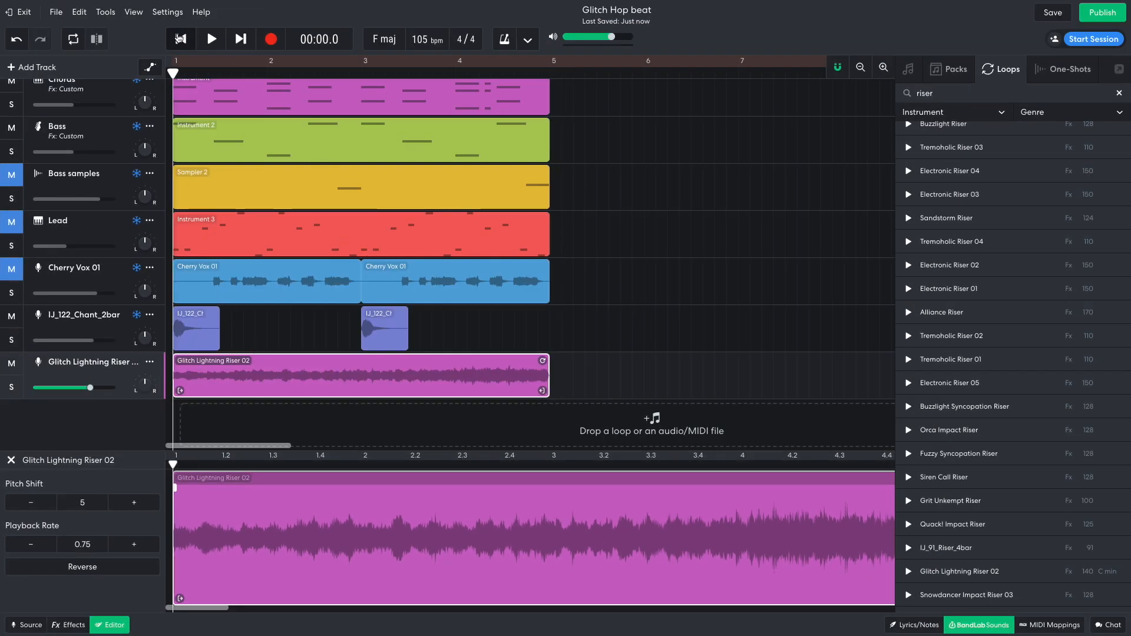
key(space)
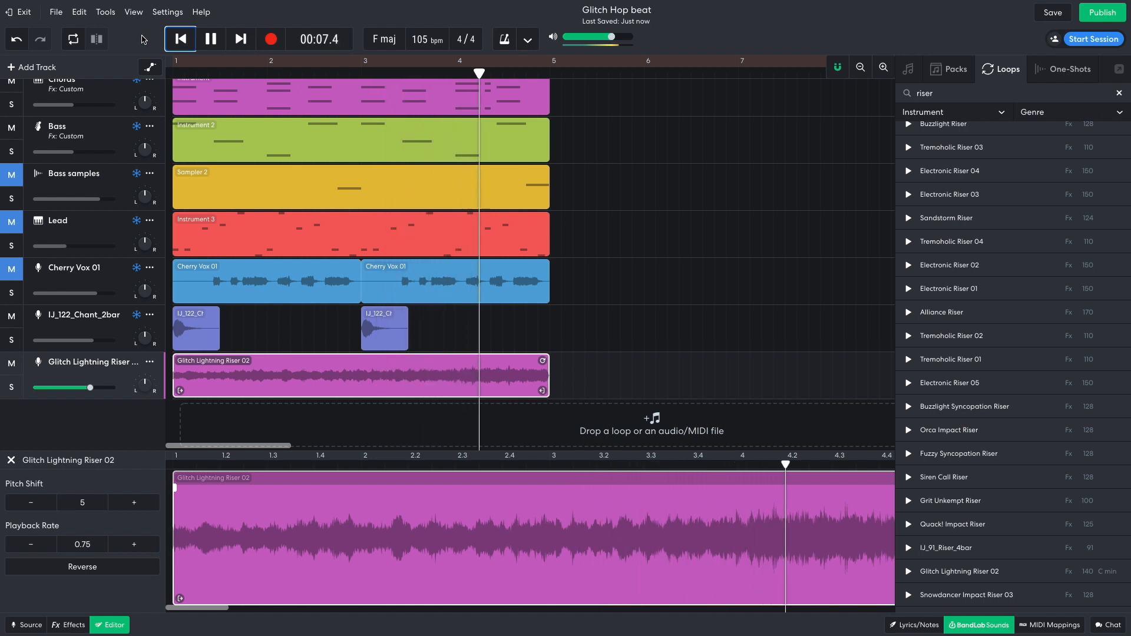
key(space)
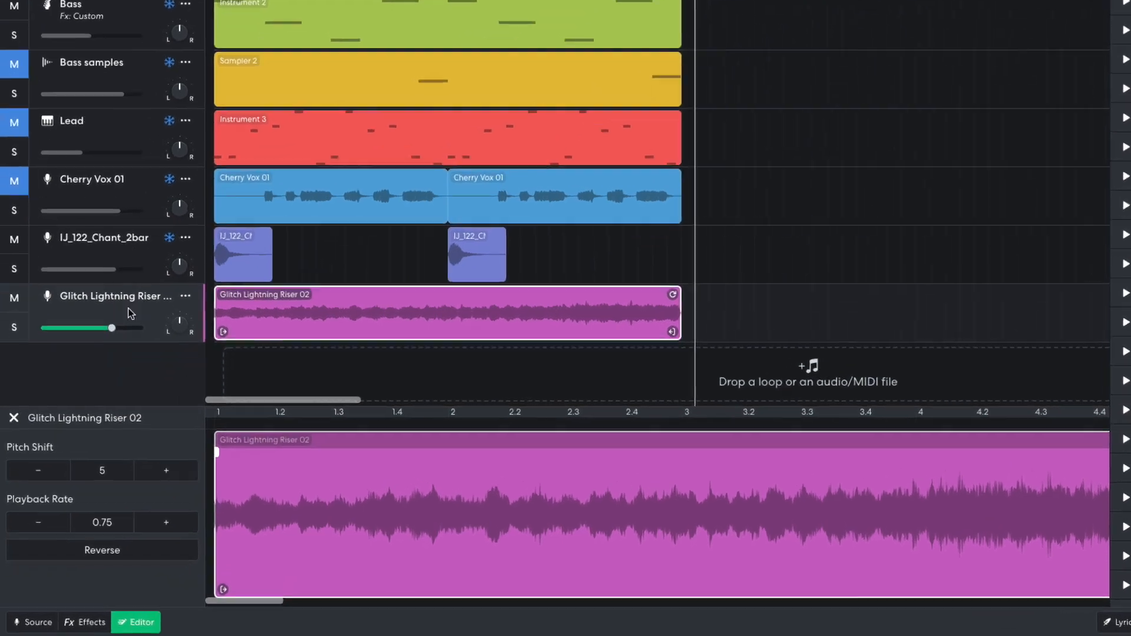
mouse_move(91, 388)
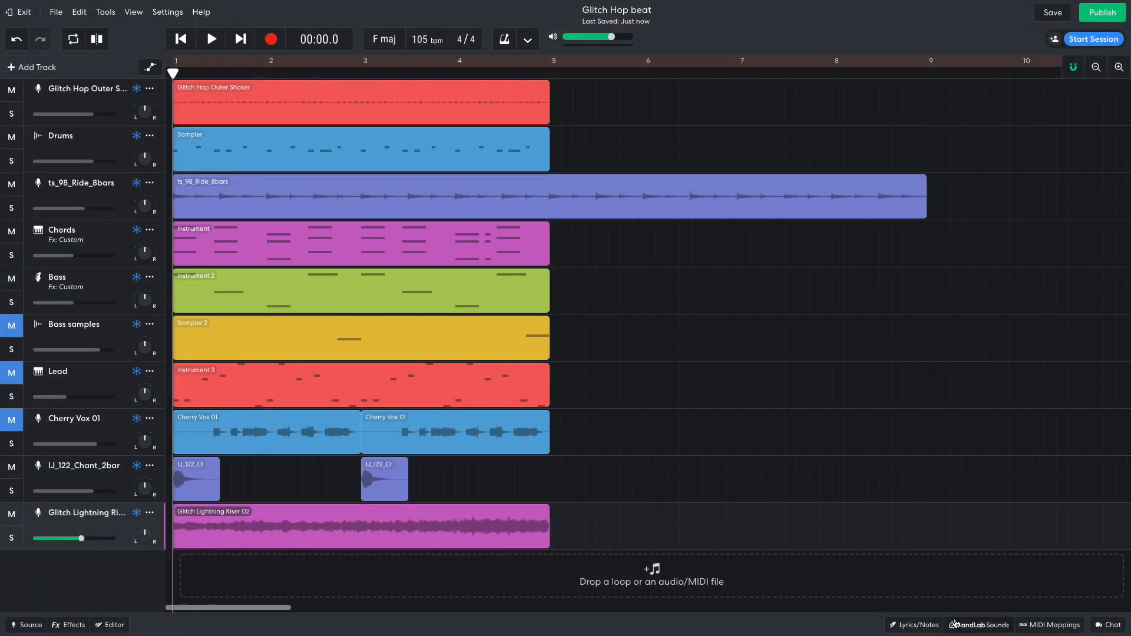
- Search the loops for "impact", place Deep Impact 03 on a new track at bar 1 and play it soloed
click(955, 624)
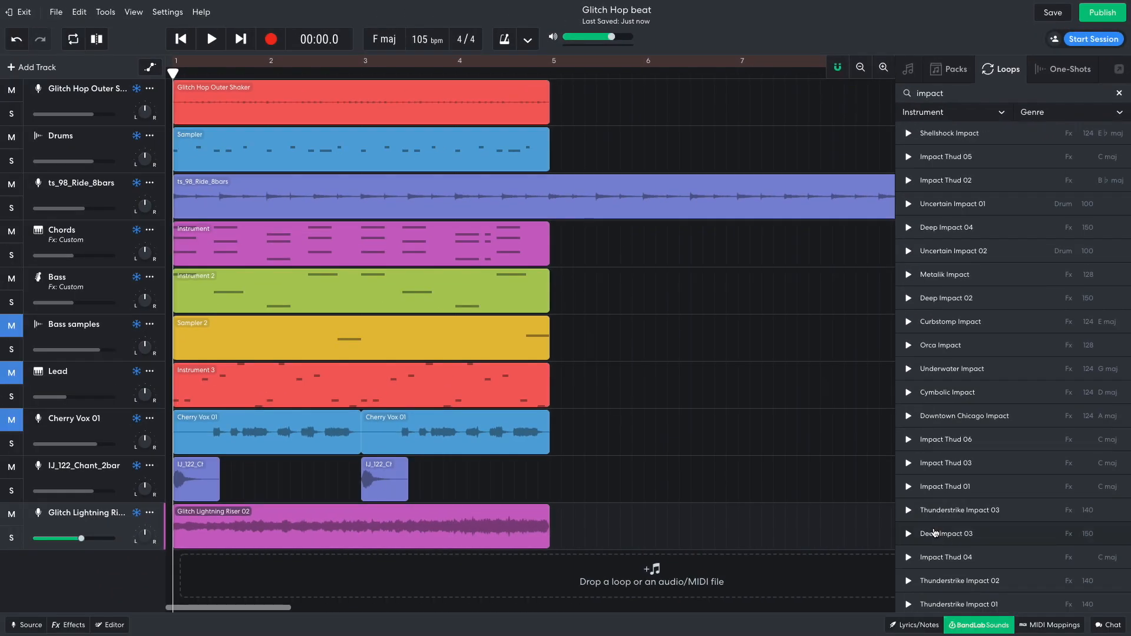
drag(935, 533, 178, 558)
click(12, 587)
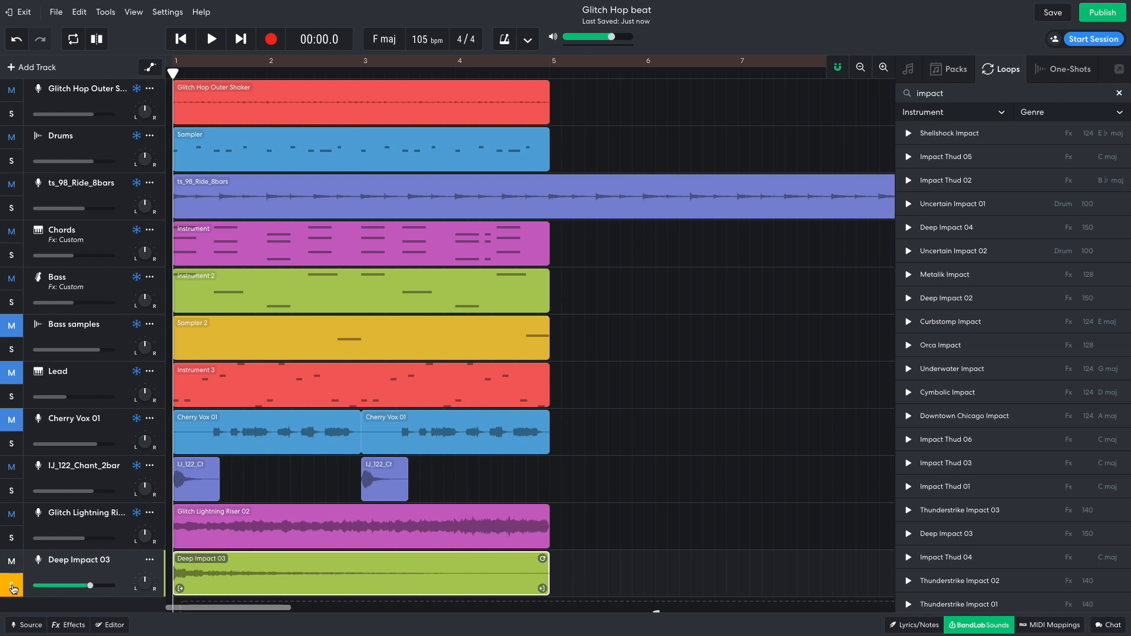
key(space)
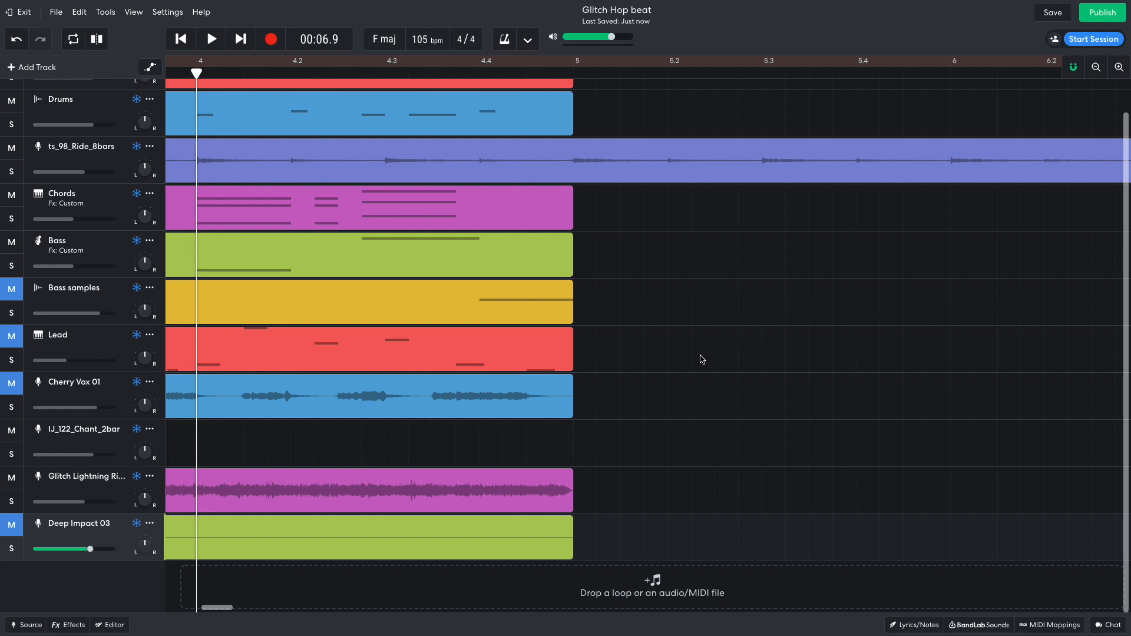
- Search the one-shots for "snare", place four consecutive Snare8_Oneshot_WCHipHop hits on a new track across the last beat of bar 4, and play the fill
click(973, 625)
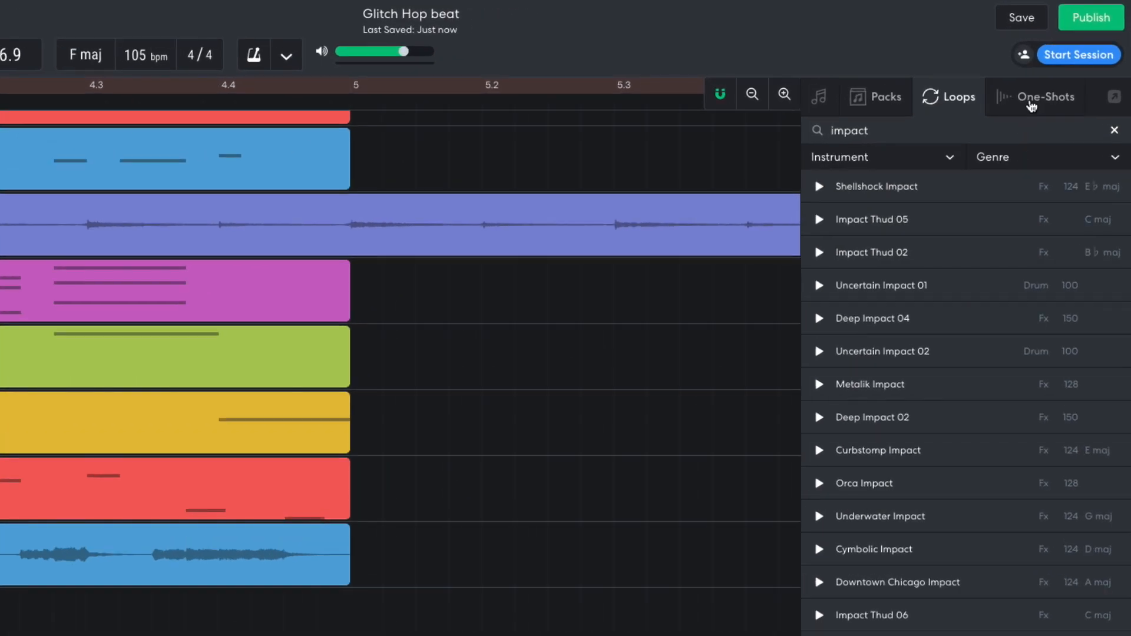
click(1059, 72)
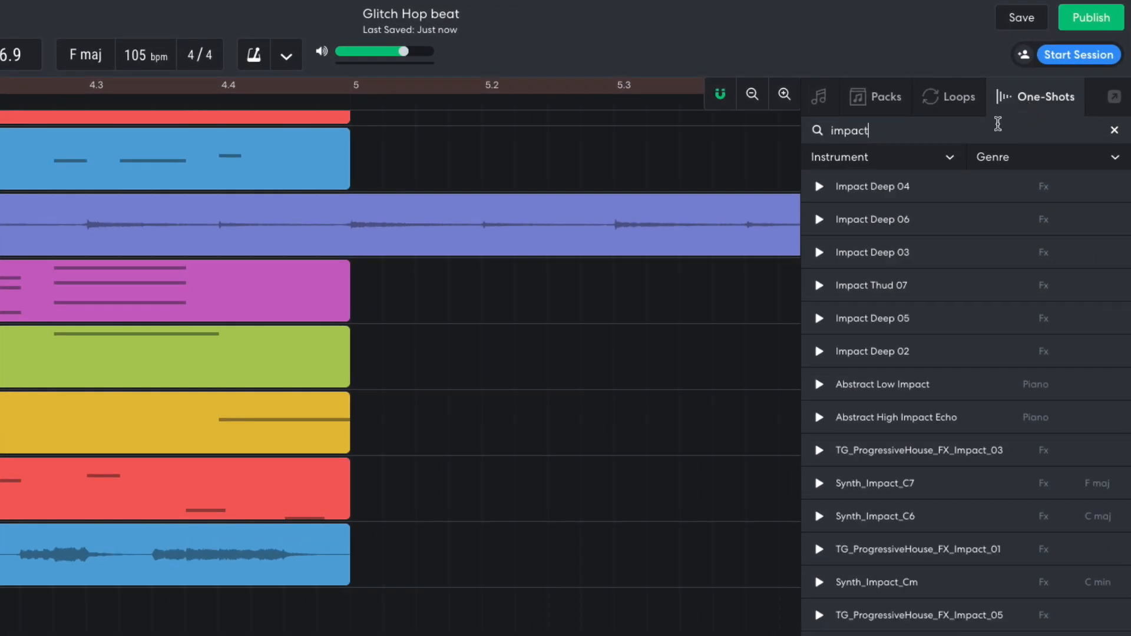
text(snare)
scroll(927, 349, down, 3)
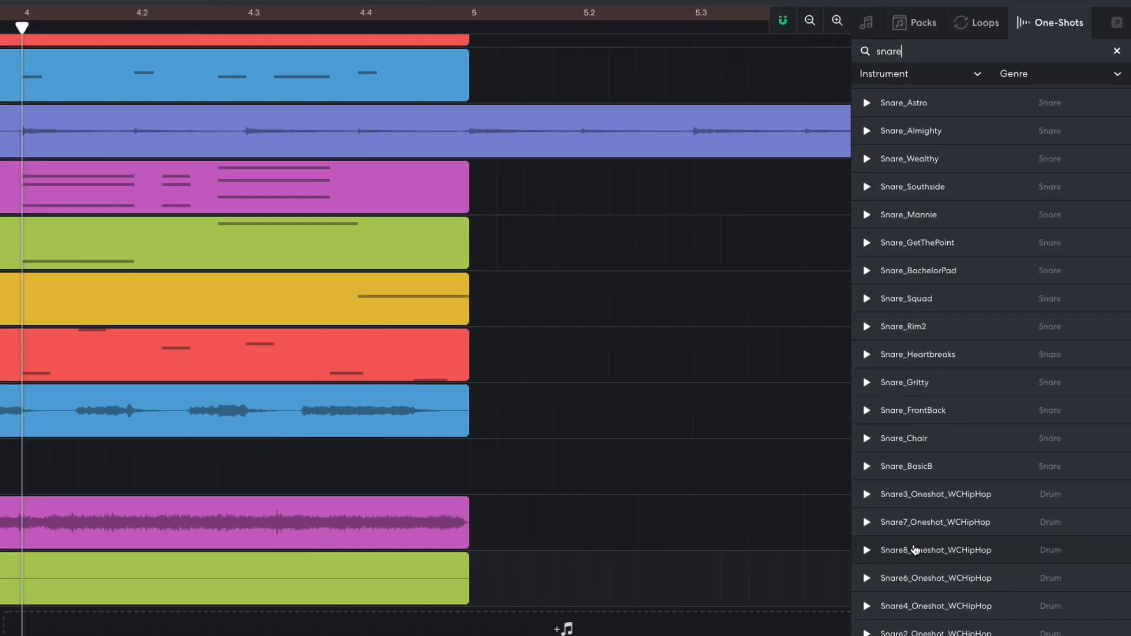
drag(878, 592, 573, 583)
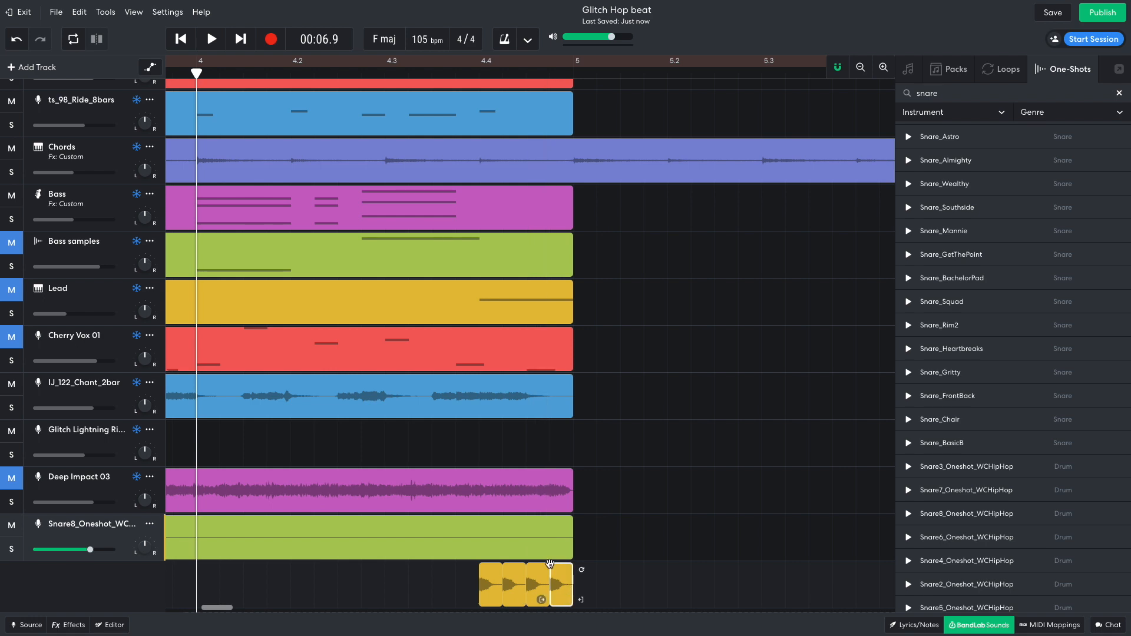
key(space)
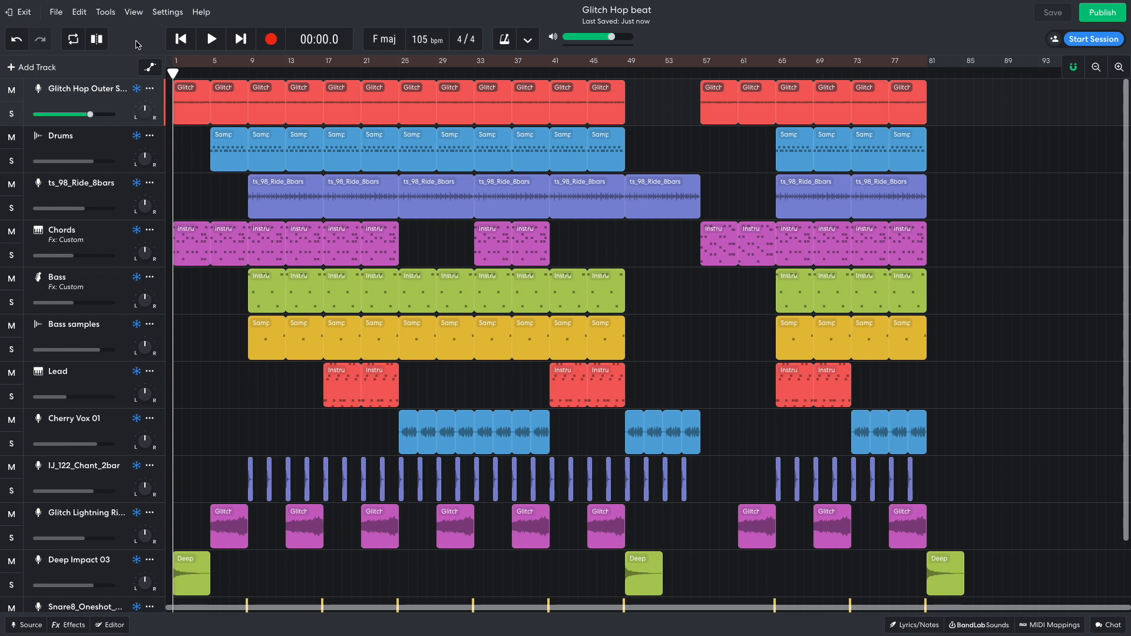
- Play the full song arrangement from the start
key(space)
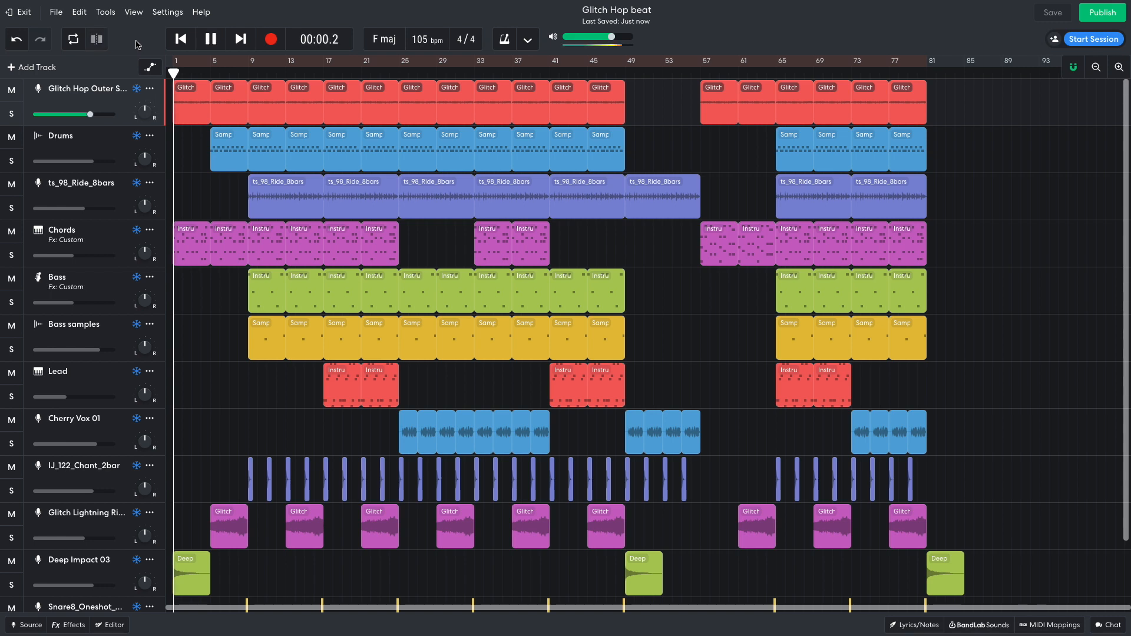